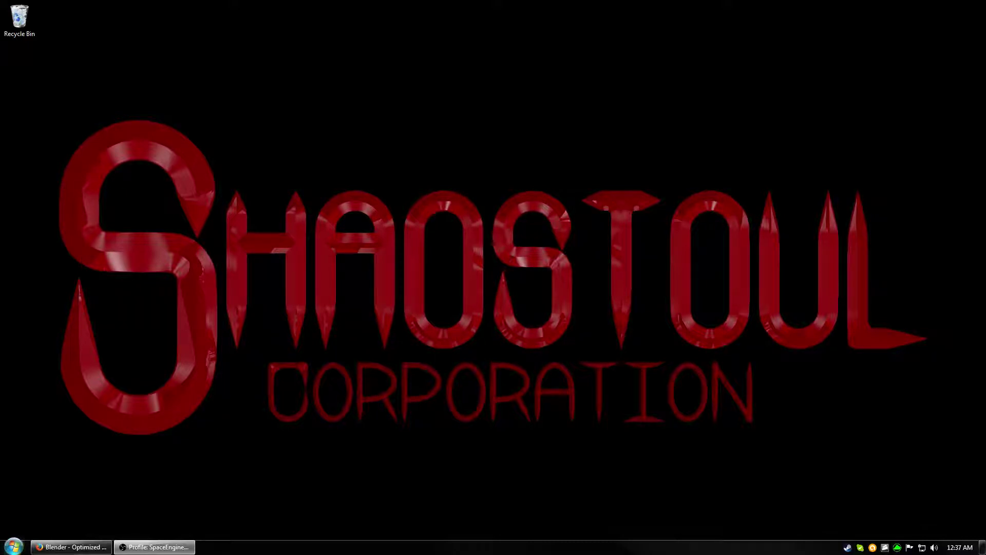
- Bring Firefox back up and switch to the GIMP downloads page
click(72, 547)
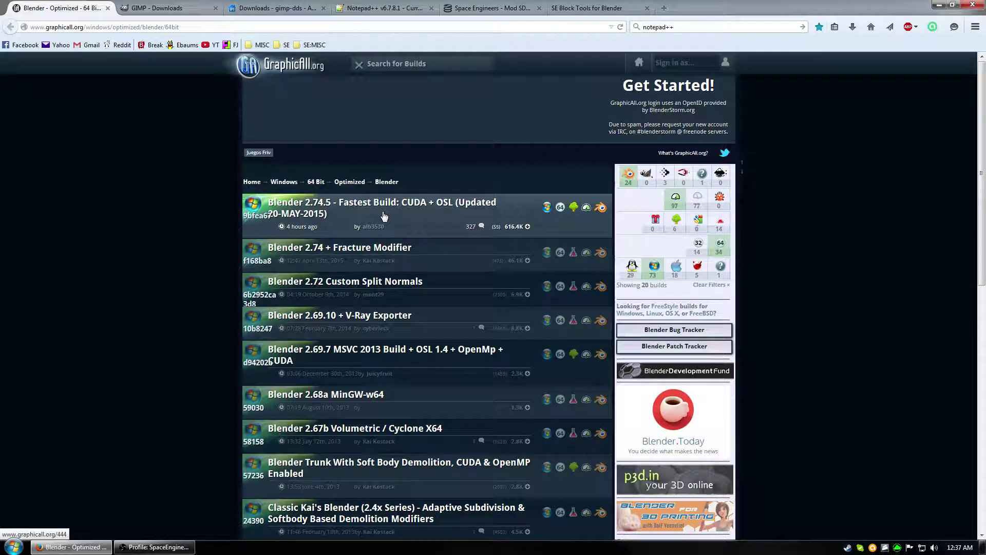
click(169, 8)
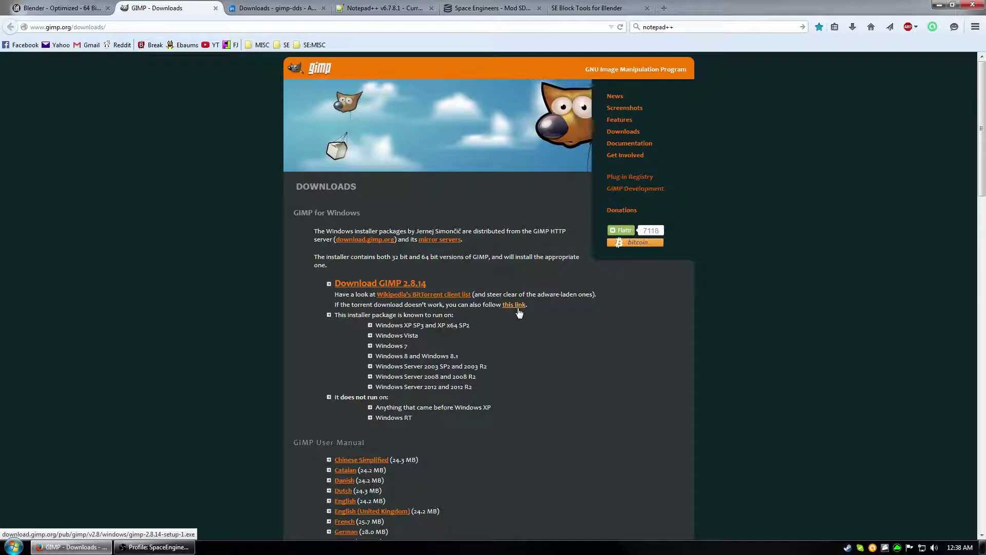
- Switch to the gimp-dds plugin downloads list on Google Code
click(257, 9)
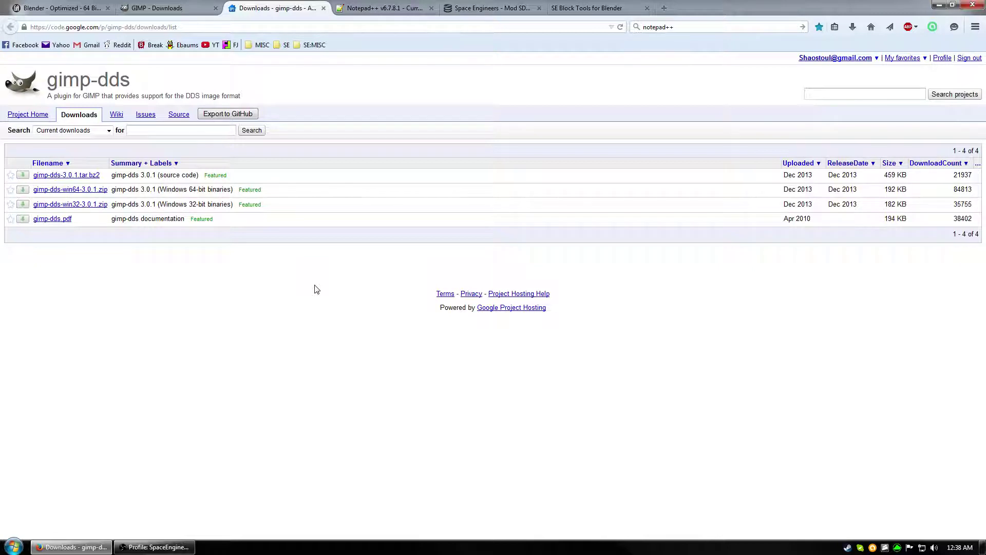
- Switch to the Notepad++ 6.7.8.1 download page
click(354, 7)
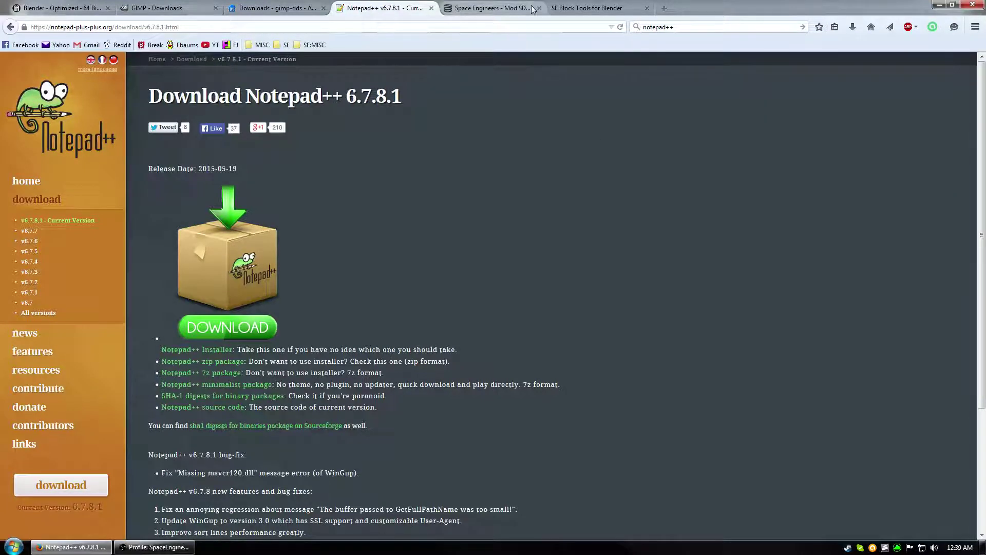
click(491, 8)
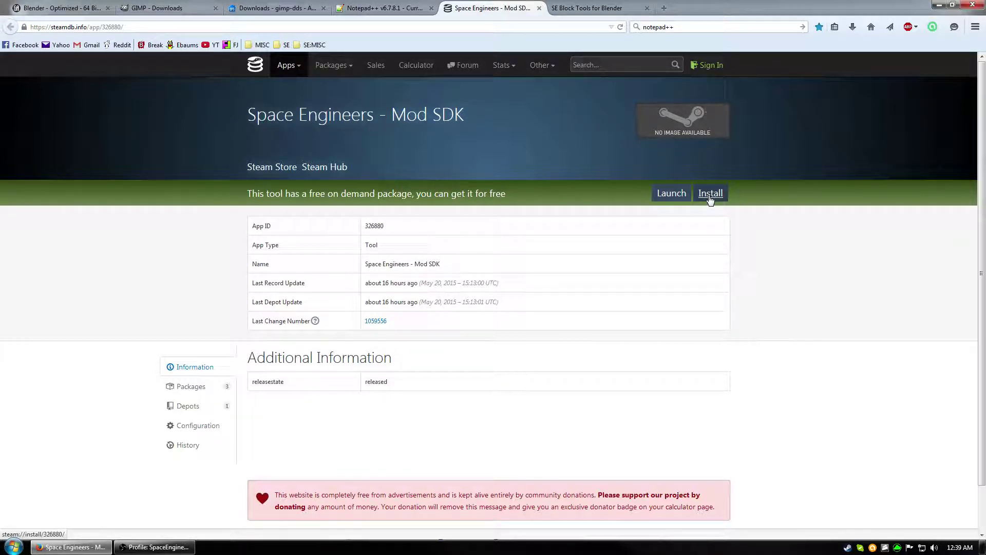
double_click(848, 548)
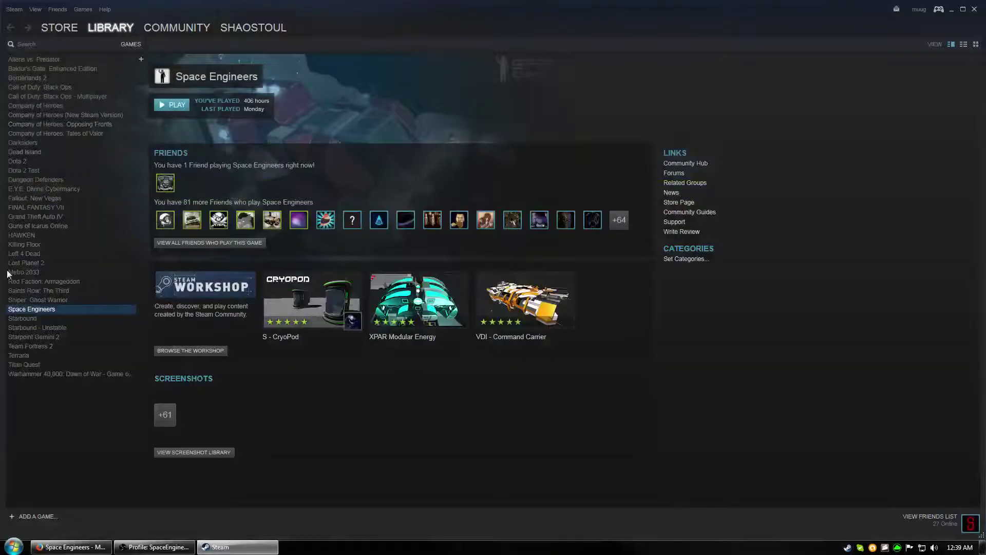
click(132, 44)
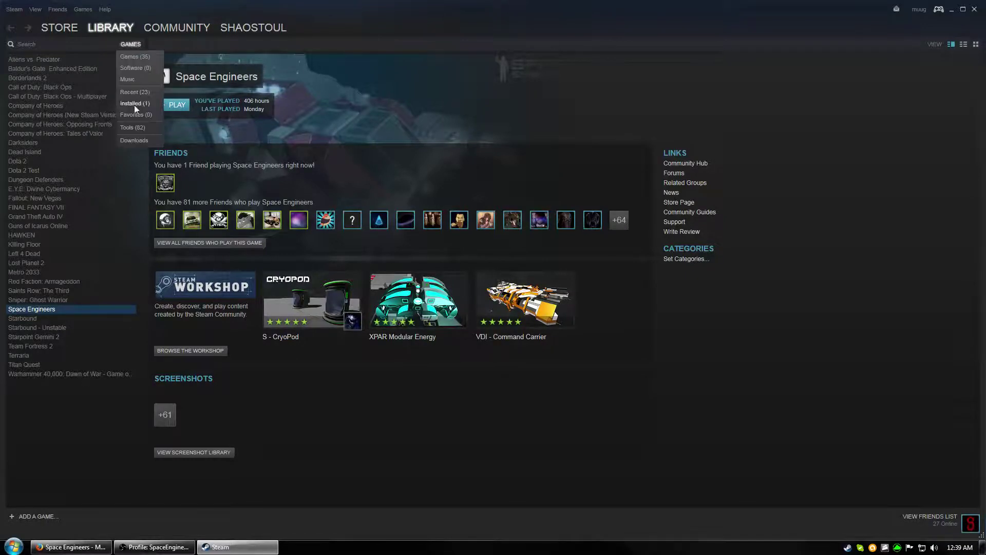
click(129, 130)
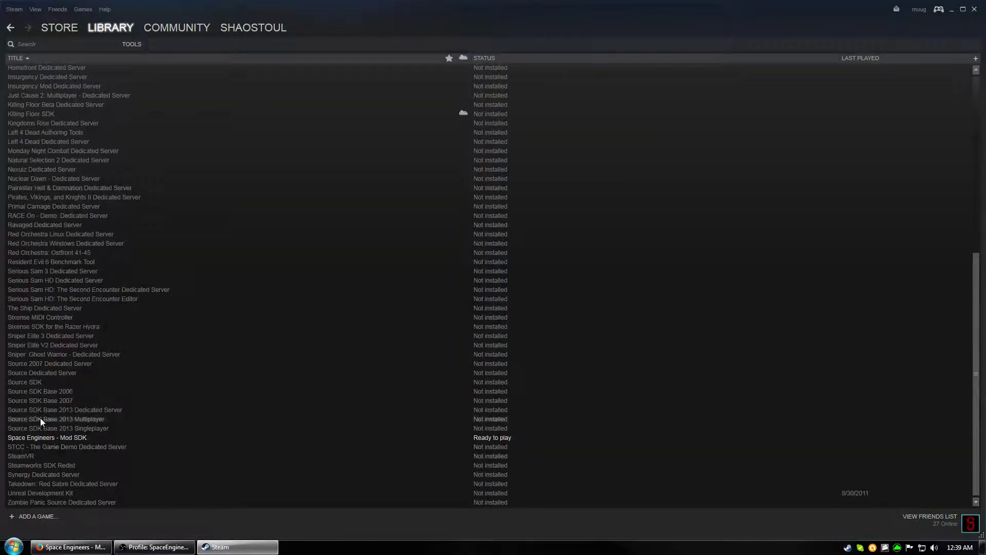
click(51, 437)
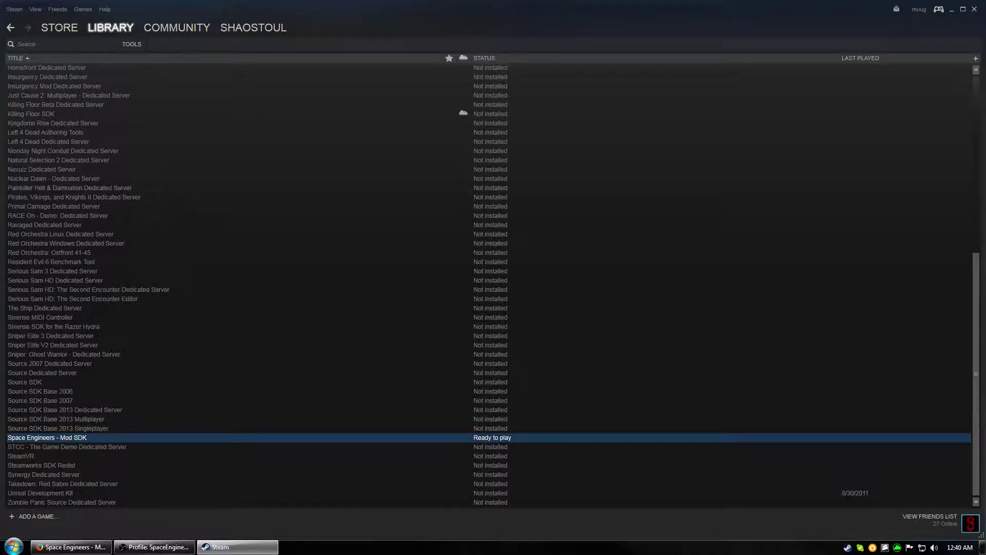
click(975, 9)
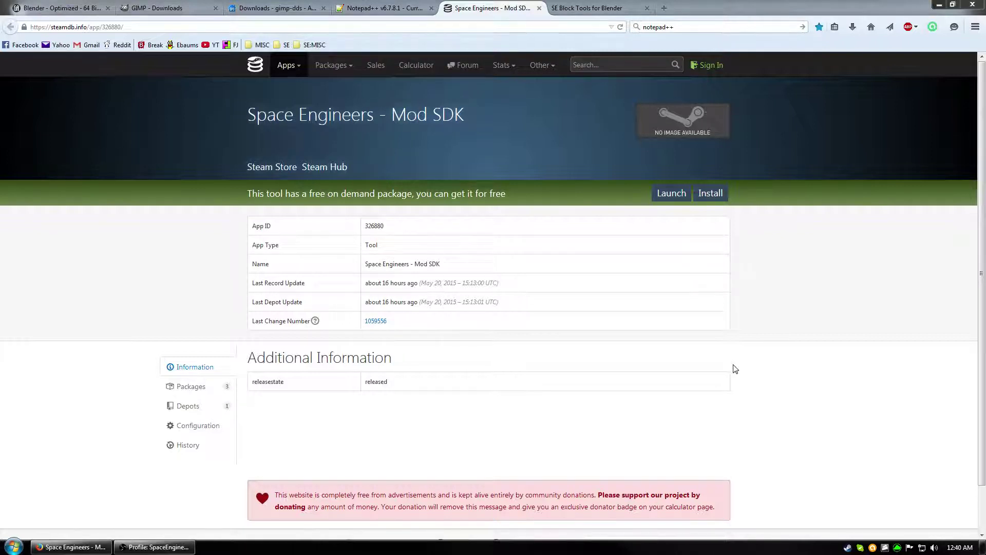
- Go to the SE Block Tools for Blender docs and scroll to Installing the Add-on
click(587, 9)
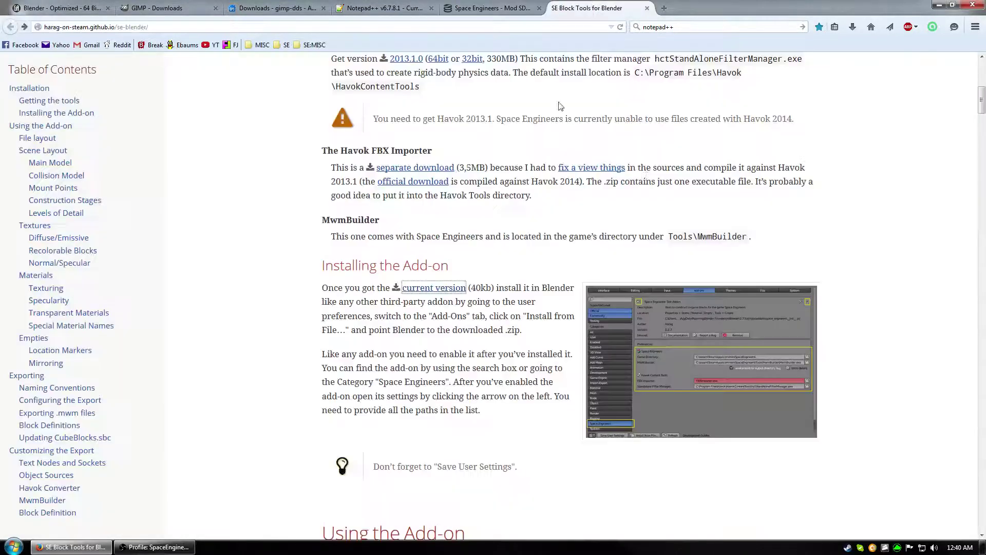
scroll(871, 256, up, 7)
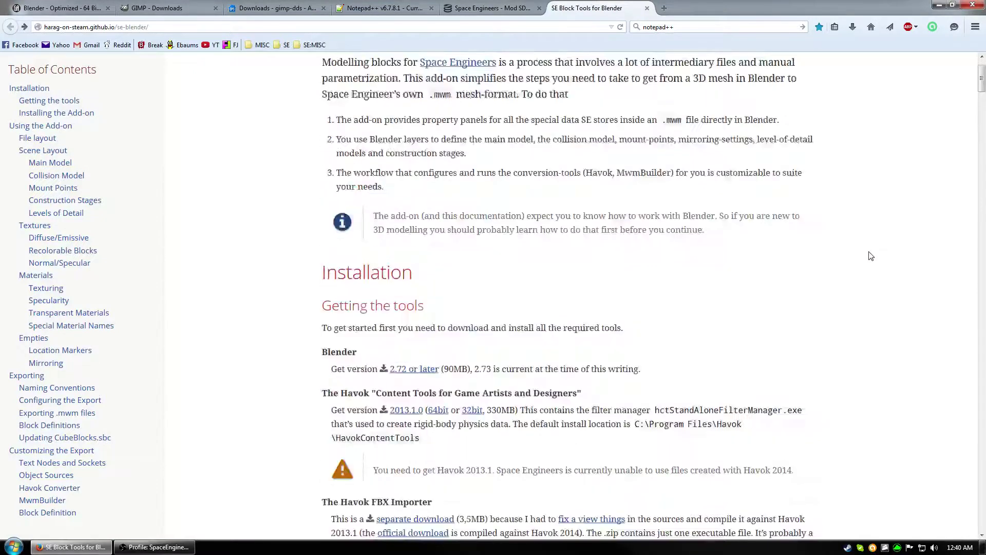
scroll(871, 256, up, 1)
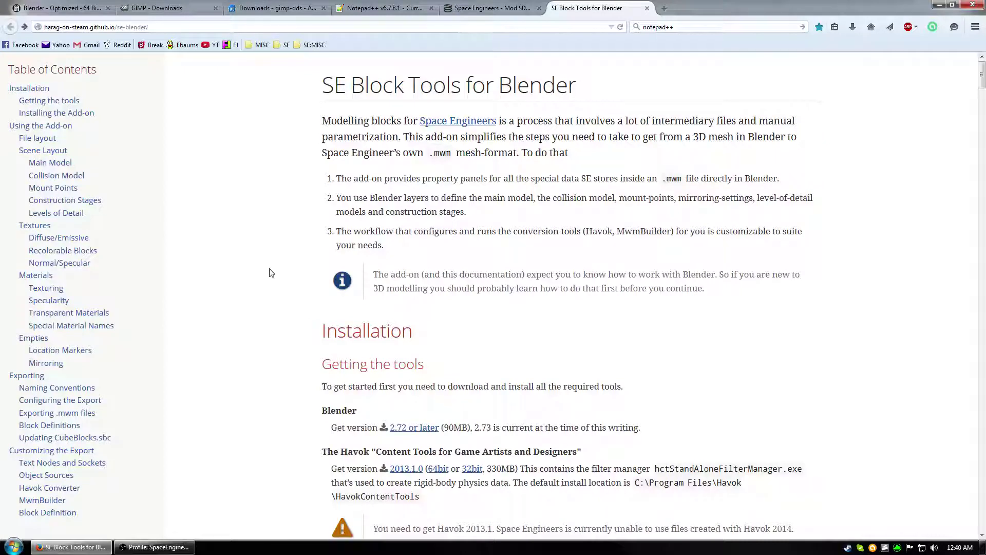
scroll(272, 273, down, 5)
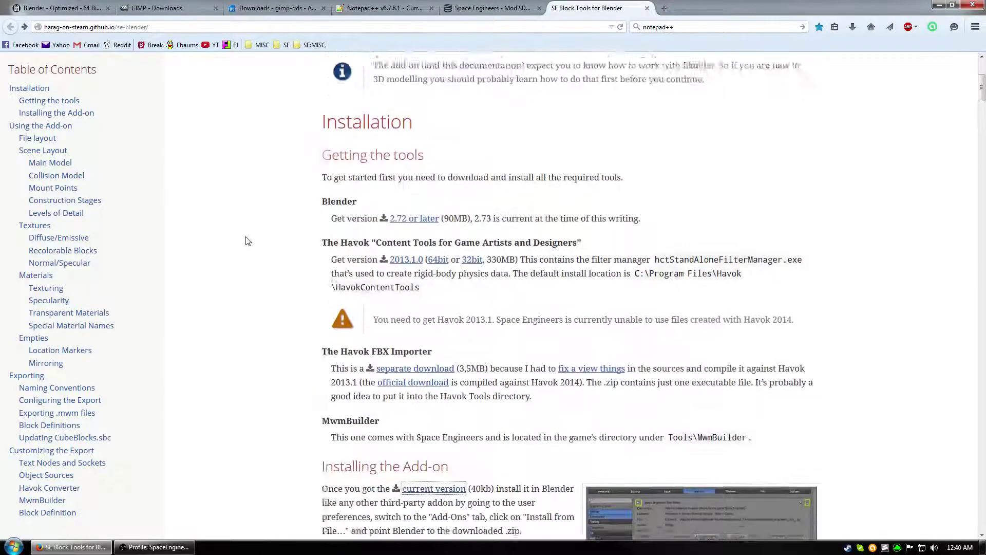
scroll(242, 125, down, 1)
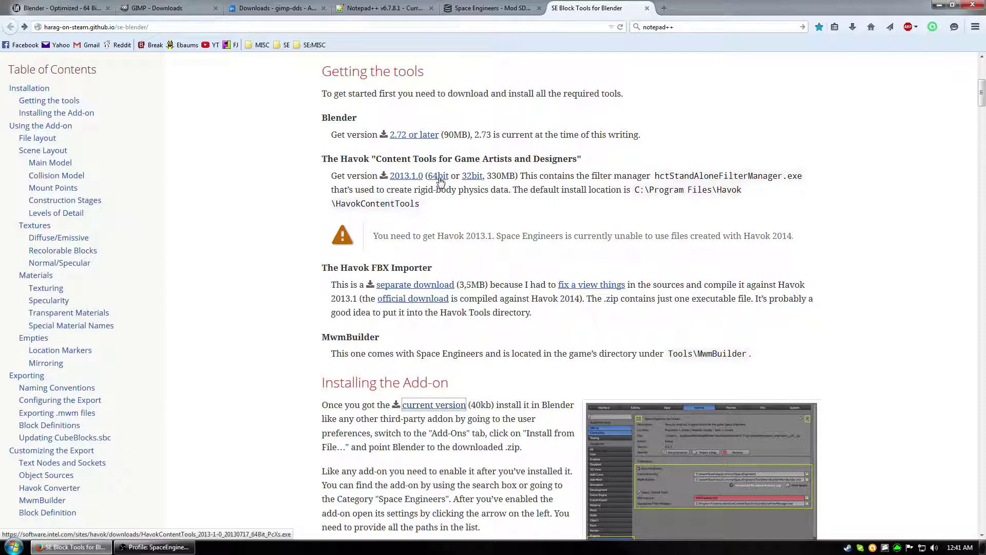
scroll(427, 177, down, 2)
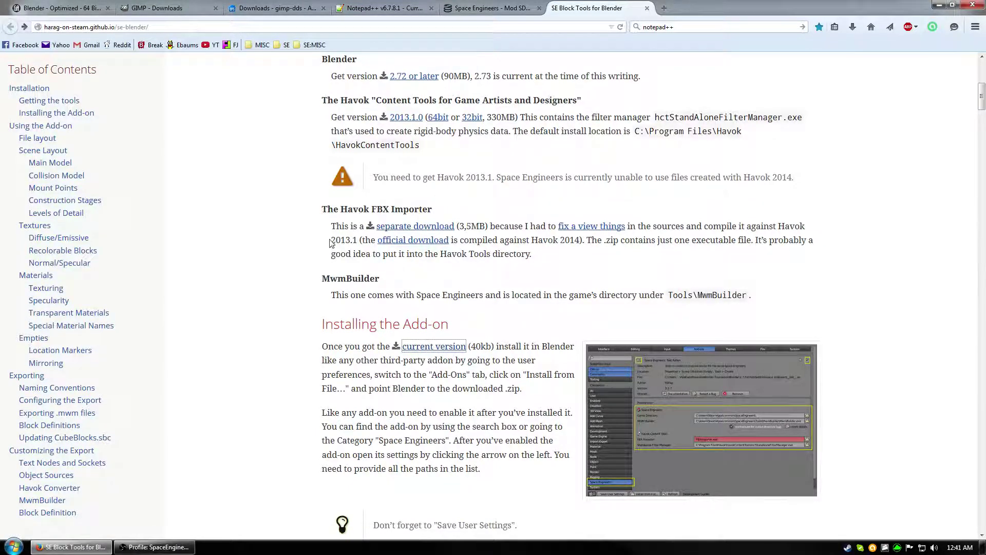
scroll(332, 241, down, 1)
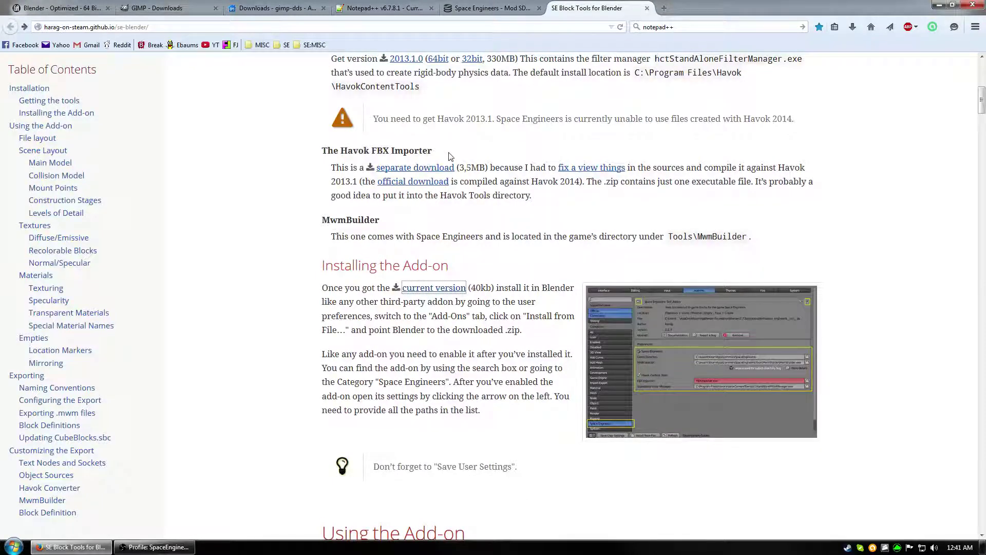
- Open the add-on's current version link, Release 0.5.10, in a new tab
click(511, 6)
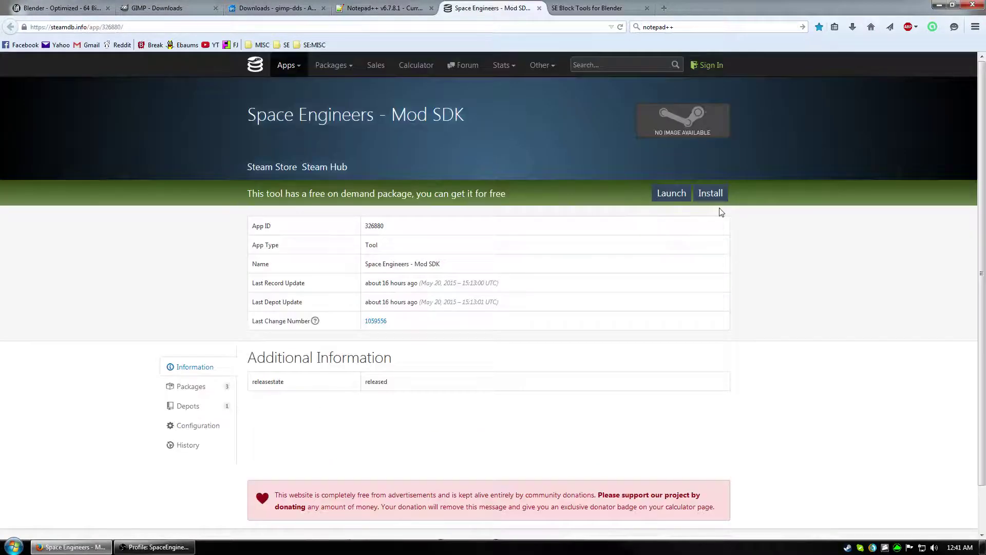
click(604, 5)
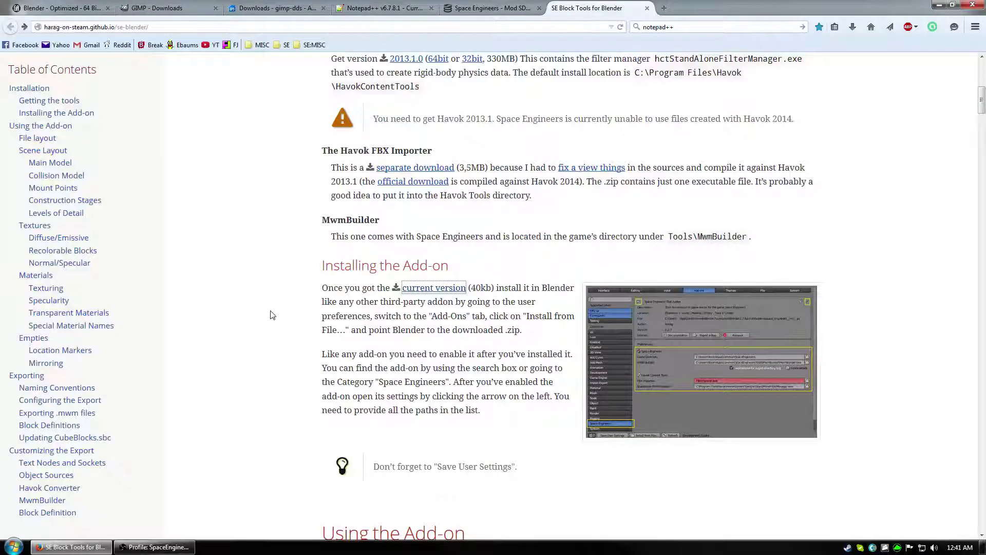
scroll(273, 314, down, 3)
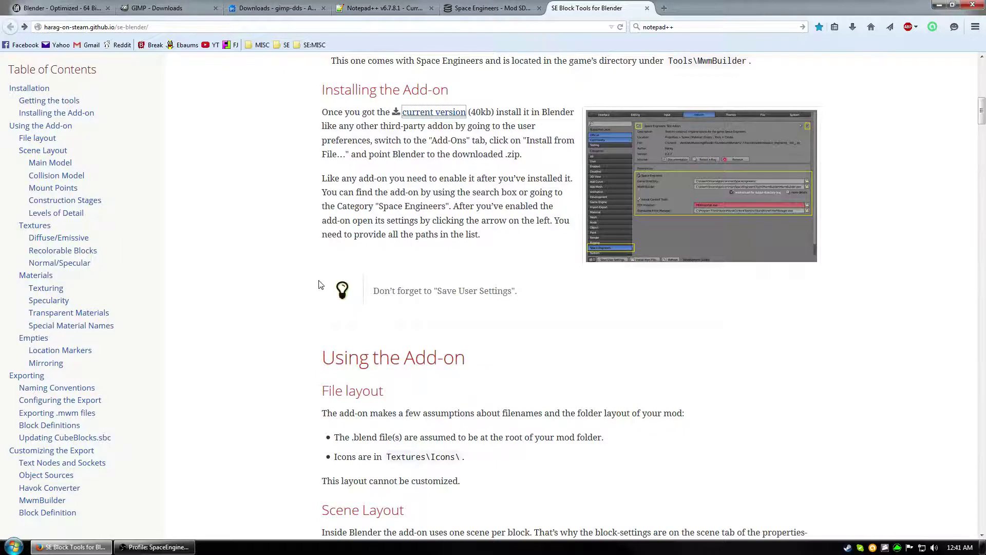
scroll(320, 285, up, 1)
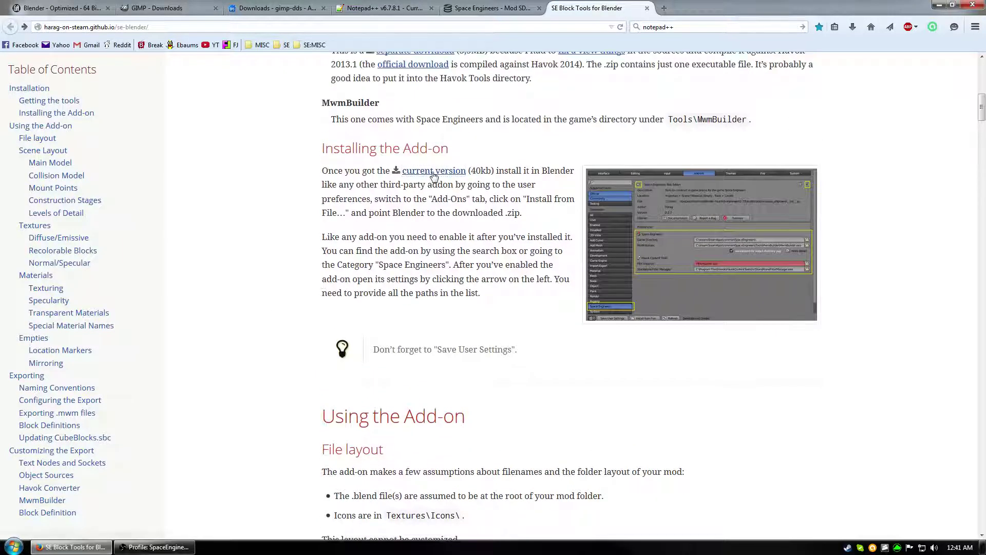
middle_click(433, 172)
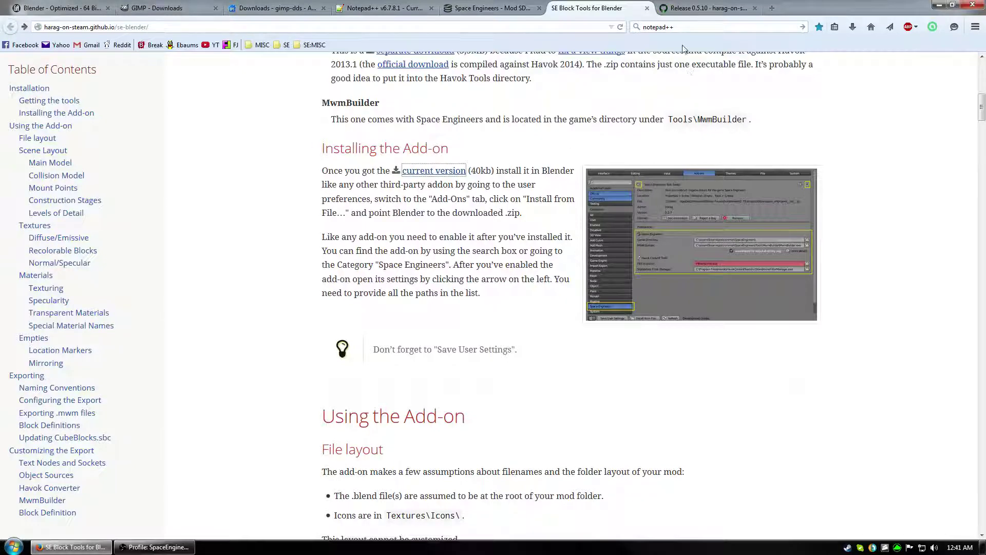
- View the GitHub 0.5.10 release page, then go back to the SE Block Tools docs
click(702, 7)
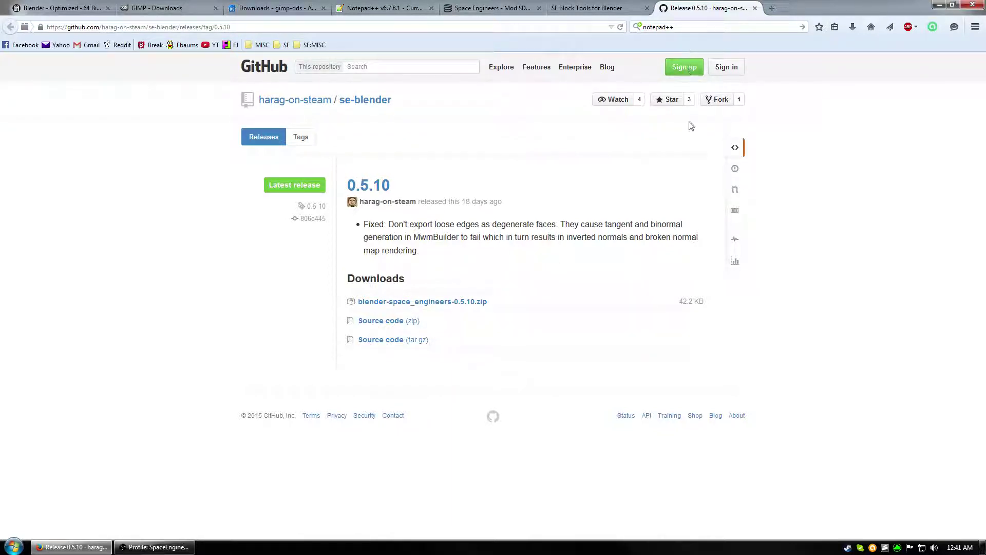
click(585, 8)
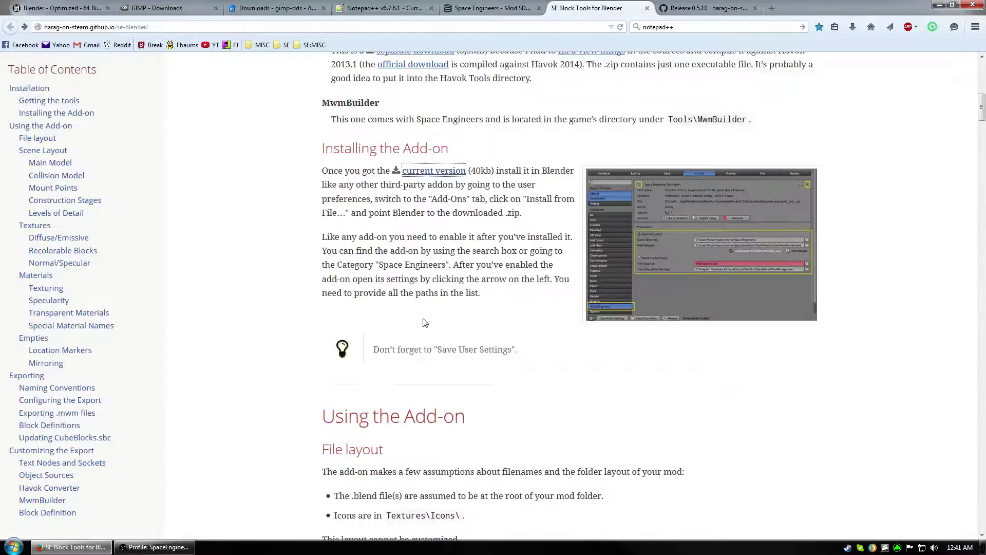
- Scroll the SE Block Tools docs back up to the title and introduction
scroll(425, 323, up, 8)
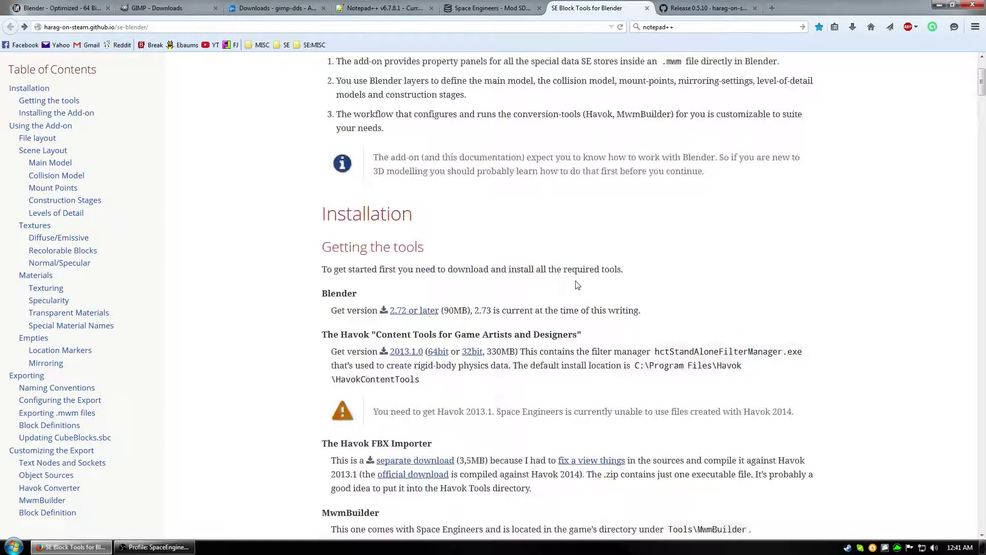
scroll(577, 283, up, 1)
scroll(577, 282, down, 3)
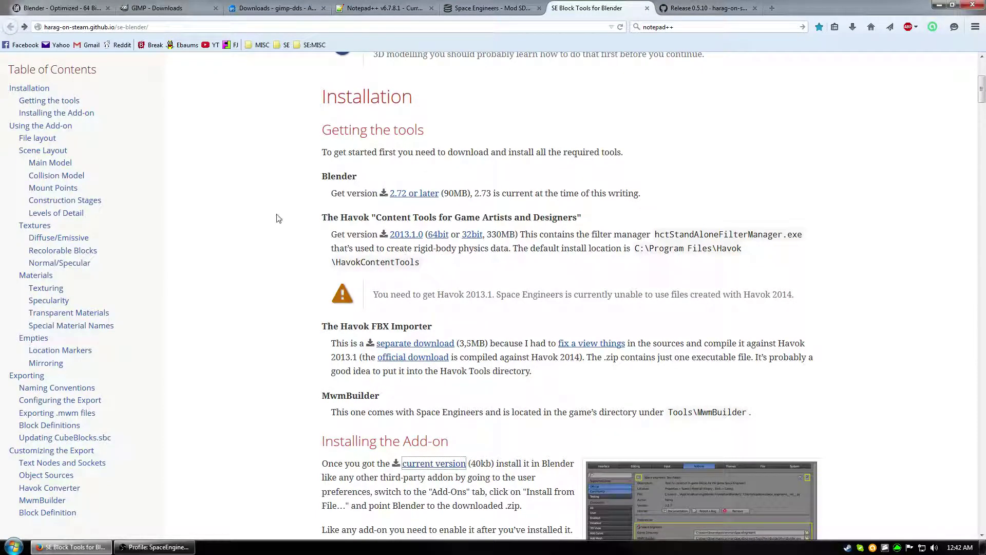
scroll(277, 217, down, 2)
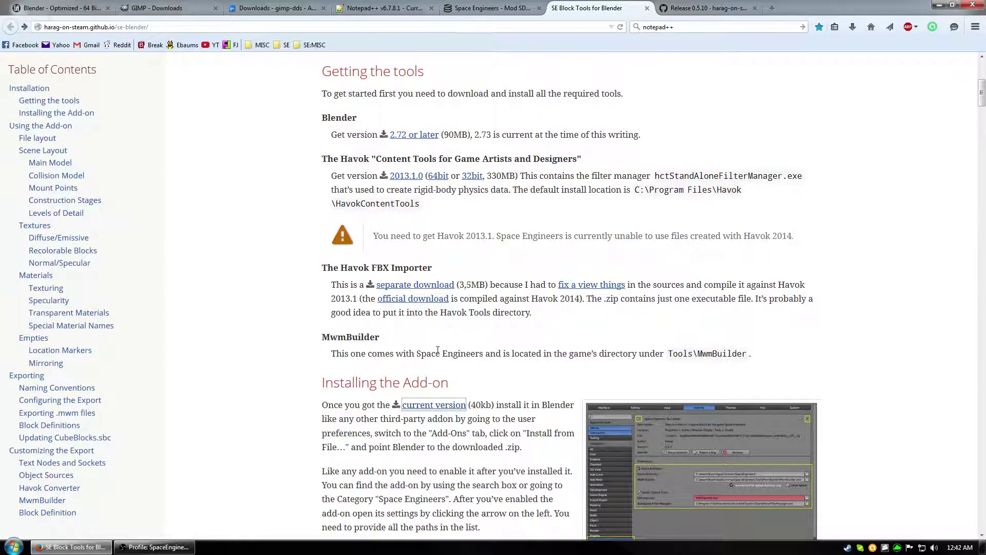
scroll(440, 350, up, 5)
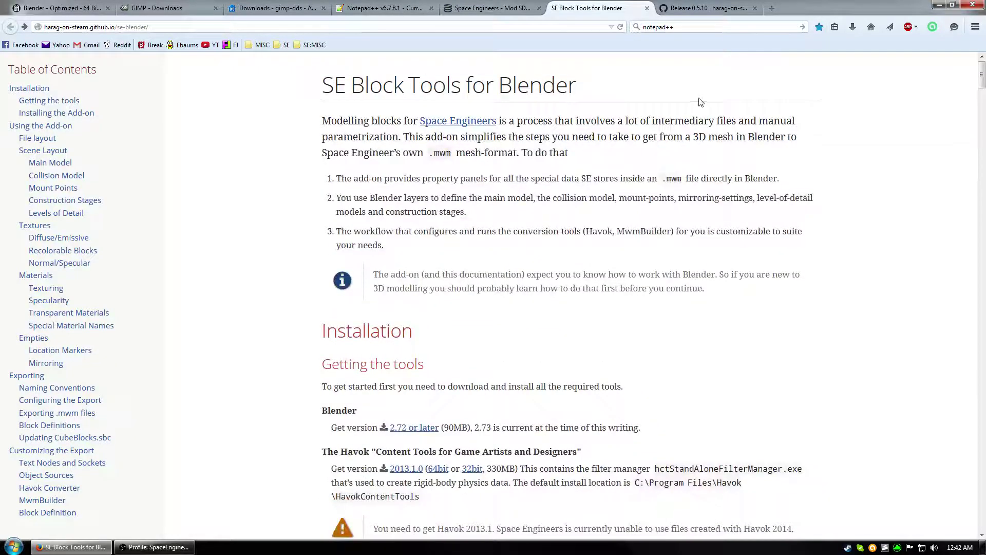
- Review the GraphicAll, GIMP, gimp-dds, Notepad++, SteamDB and docs tabs, then minimize Firefox
click(55, 6)
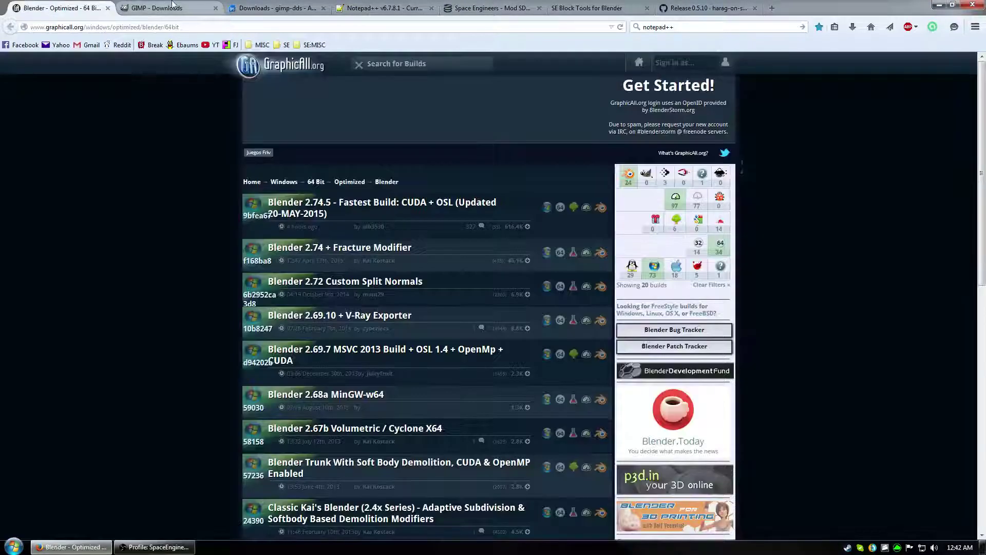
click(154, 7)
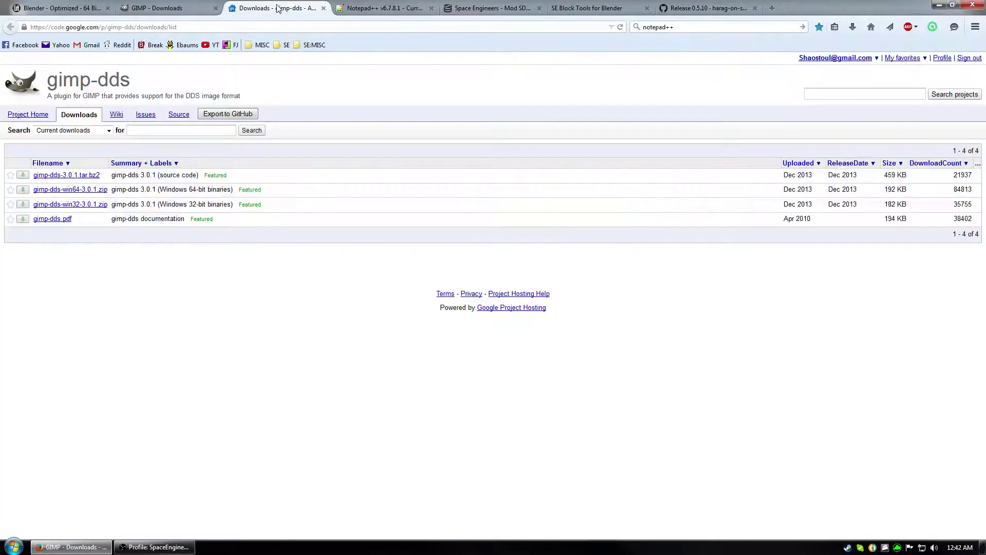
click(278, 8)
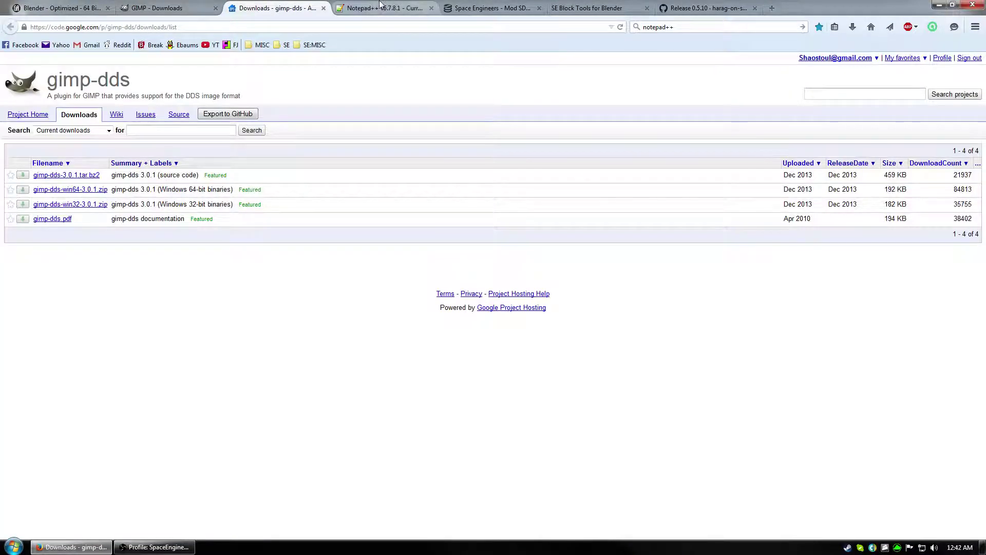
click(383, 7)
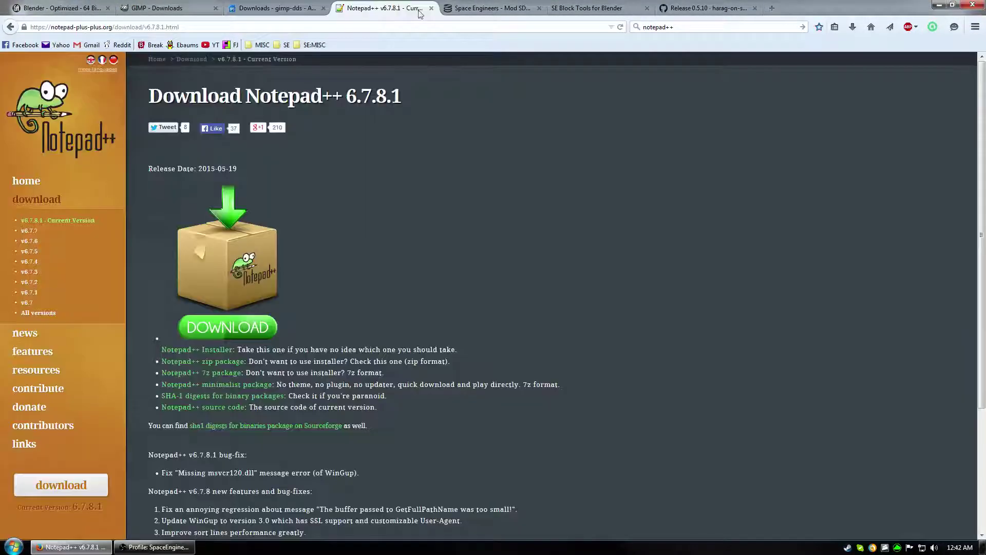
click(503, 8)
click(594, 6)
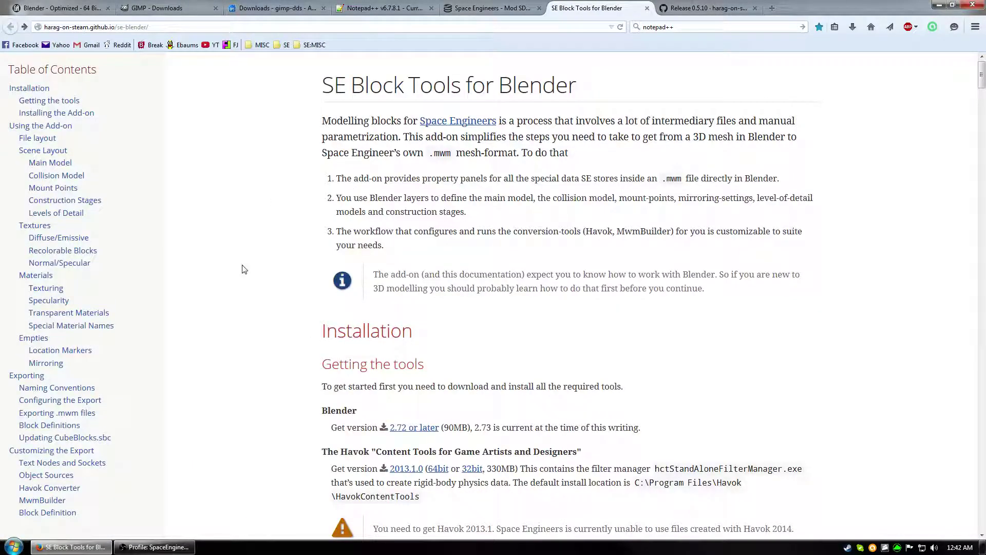
scroll(249, 264, down, 4)
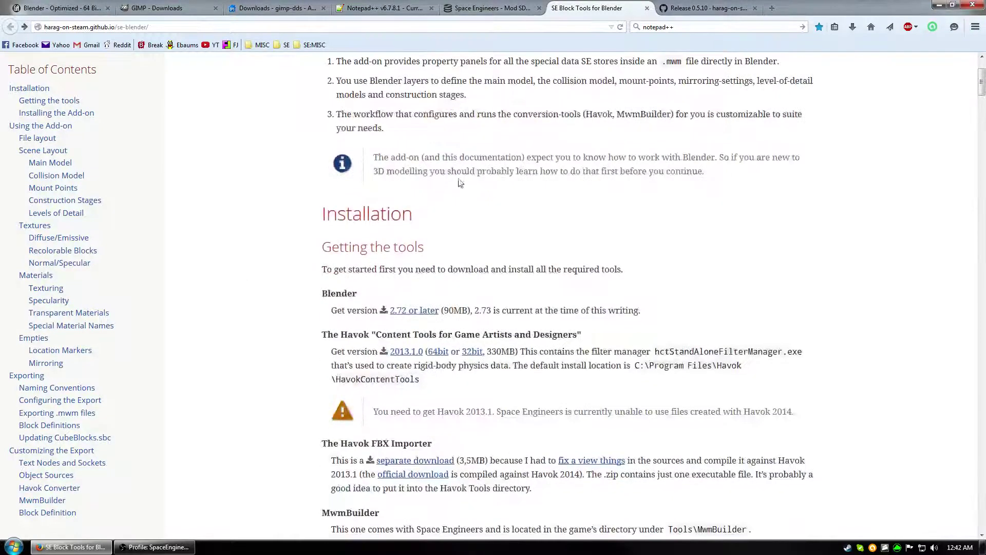
click(938, 4)
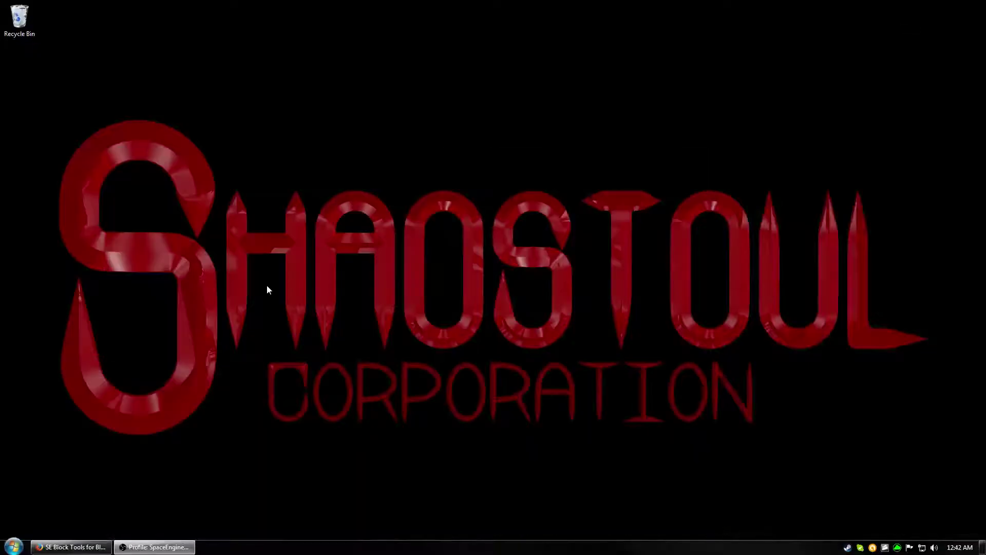
- Open the SpaceEngineersDownloads folder in C:\2.Downloads through Start > Computer
click(13, 546)
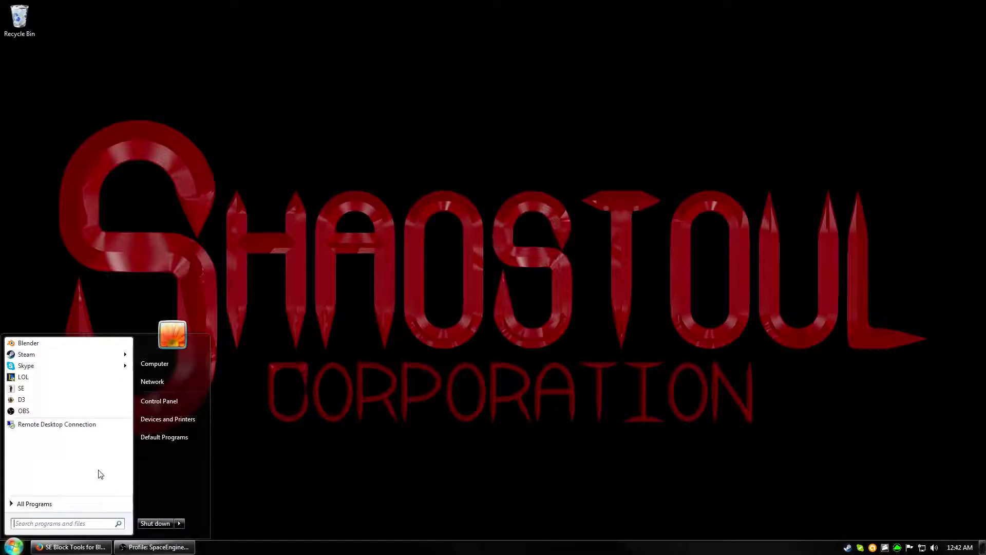
click(179, 370)
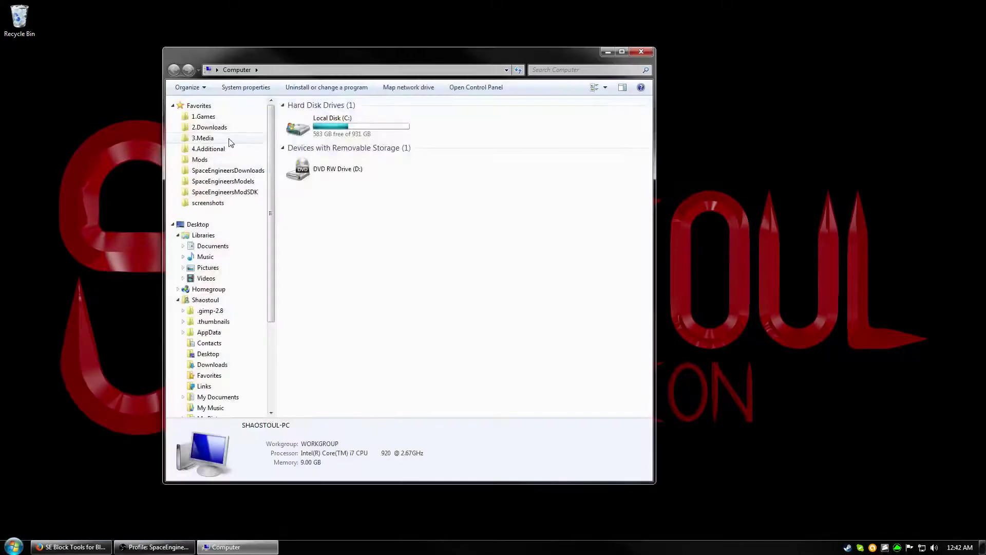
click(225, 129)
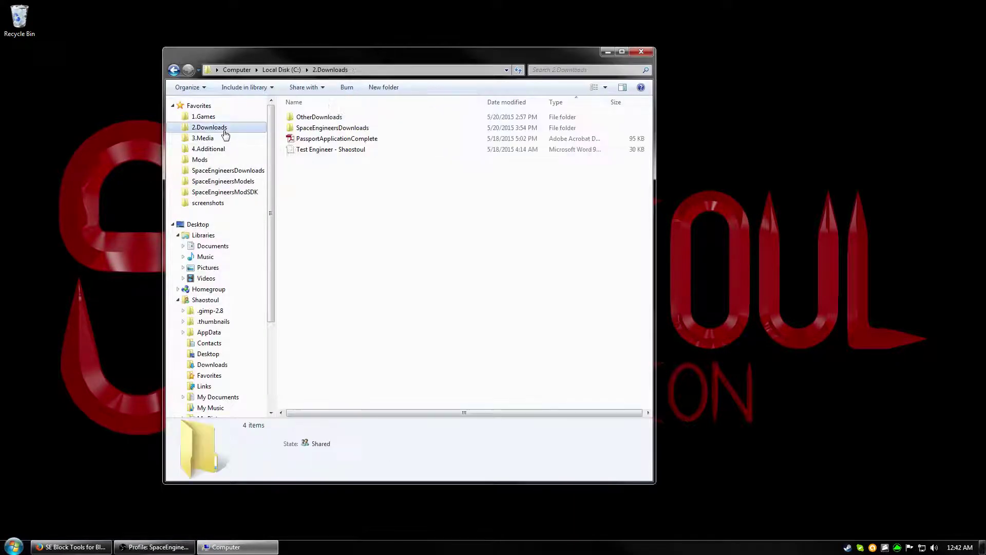
click(361, 129)
double_click(361, 129)
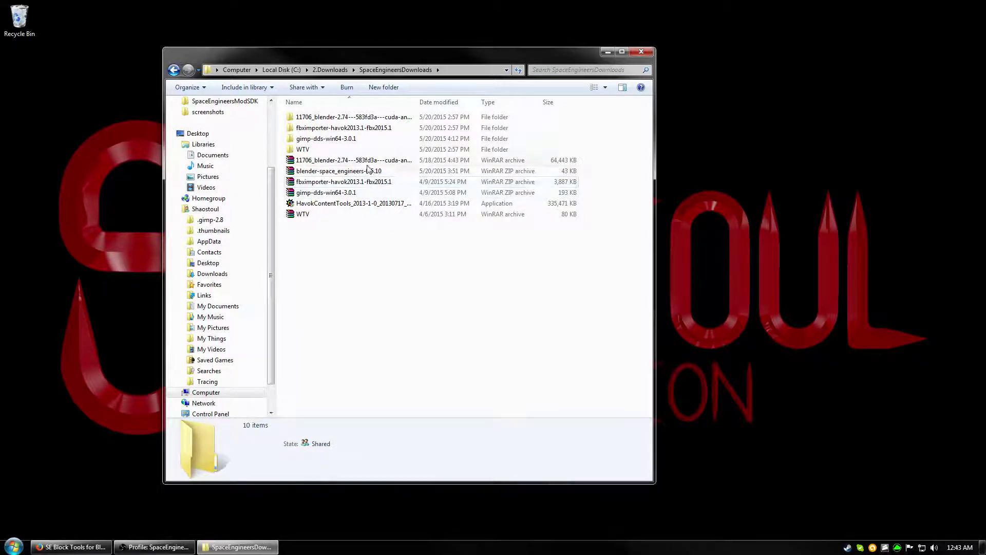
click(365, 161)
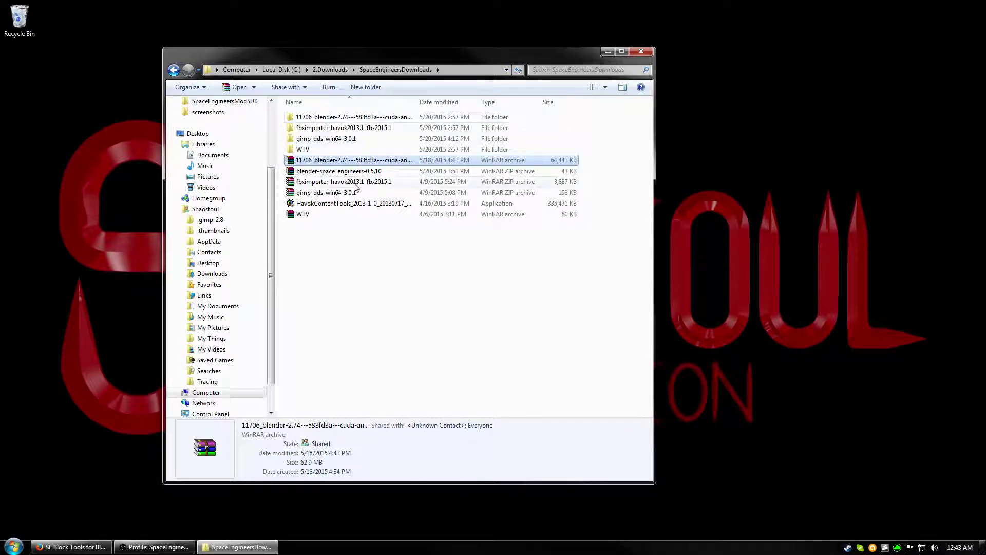
double_click(351, 119)
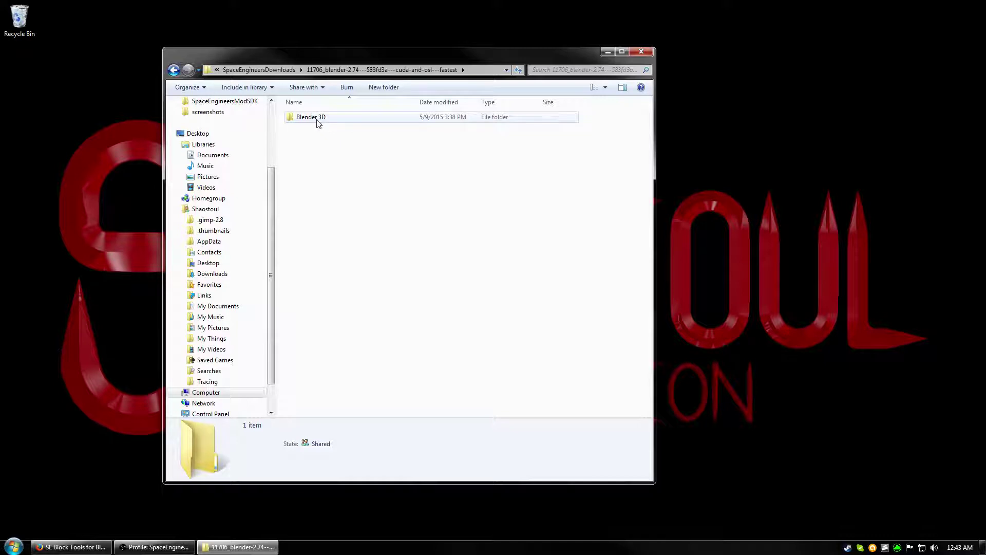
double_click(314, 118)
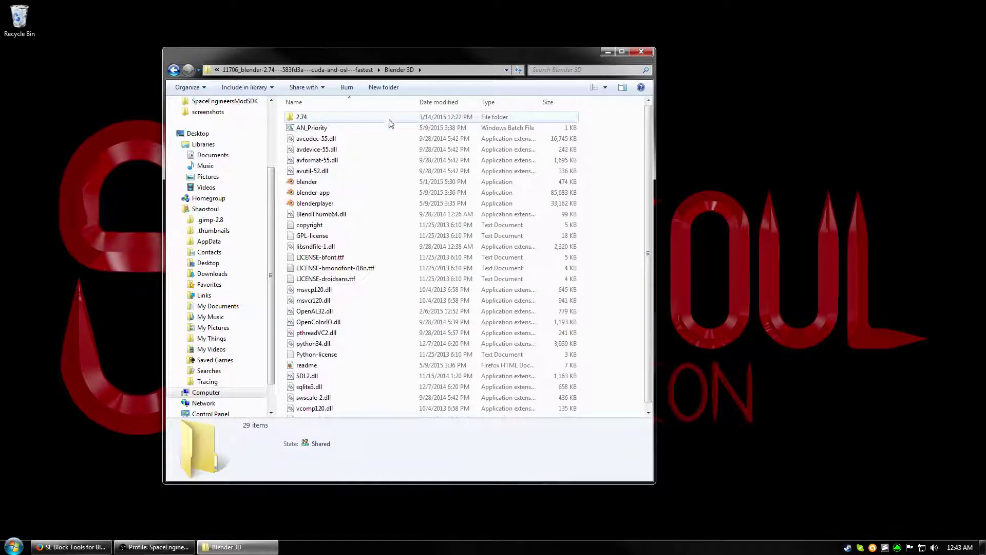
scroll(343, 355, down, 1)
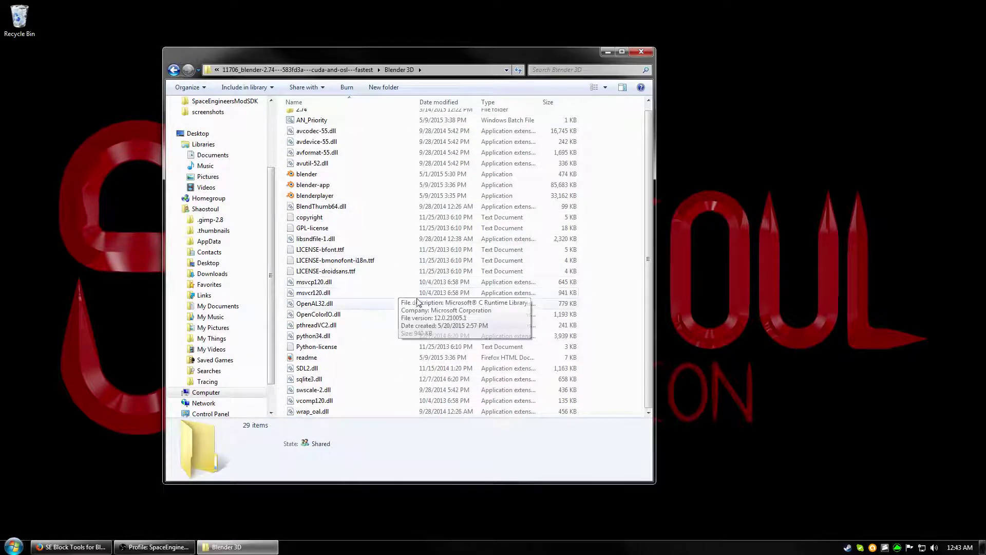
key(BackSpace)
key(BackSpace)
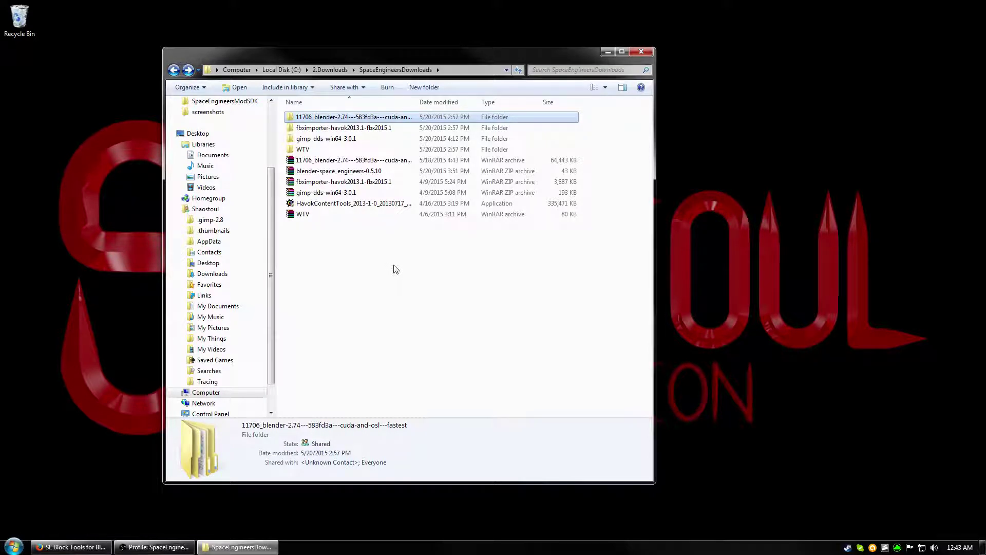
- Run the Havok Content Tools installer, allow it, and accept the licence agreement
click(352, 205)
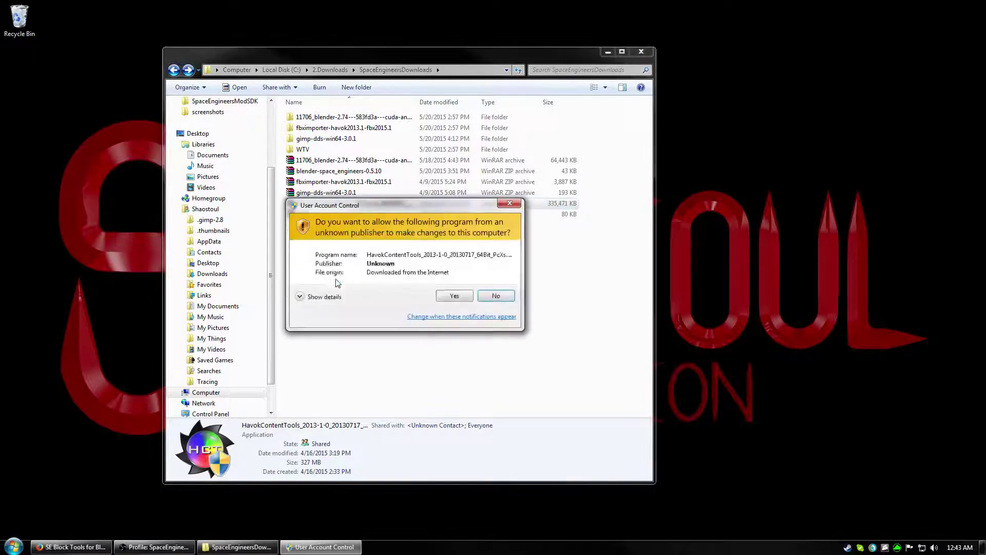
click(454, 297)
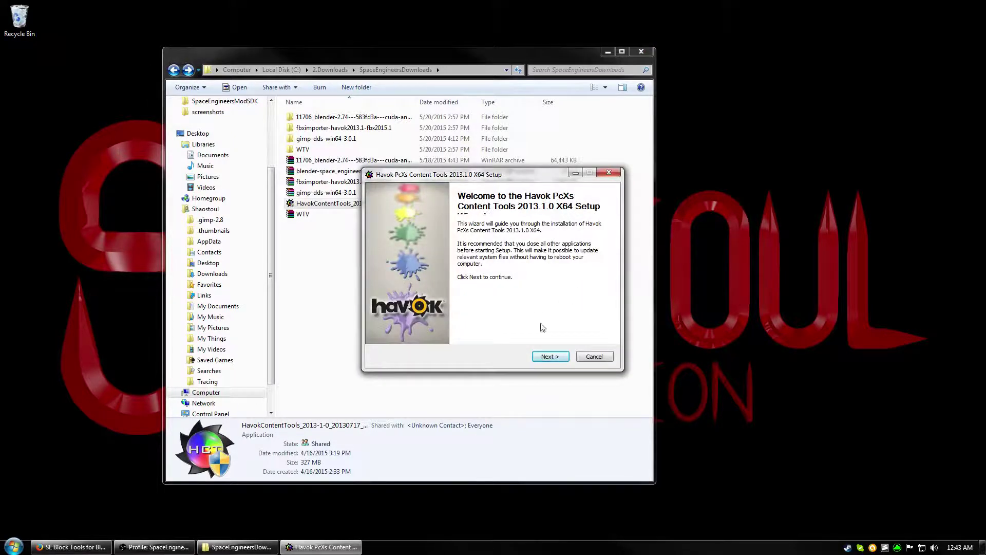
click(553, 360)
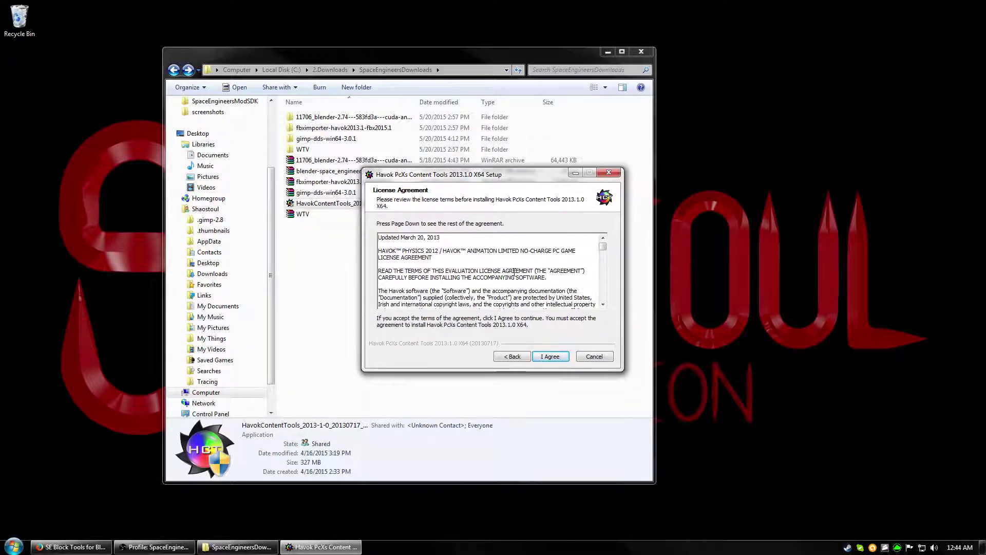
click(549, 356)
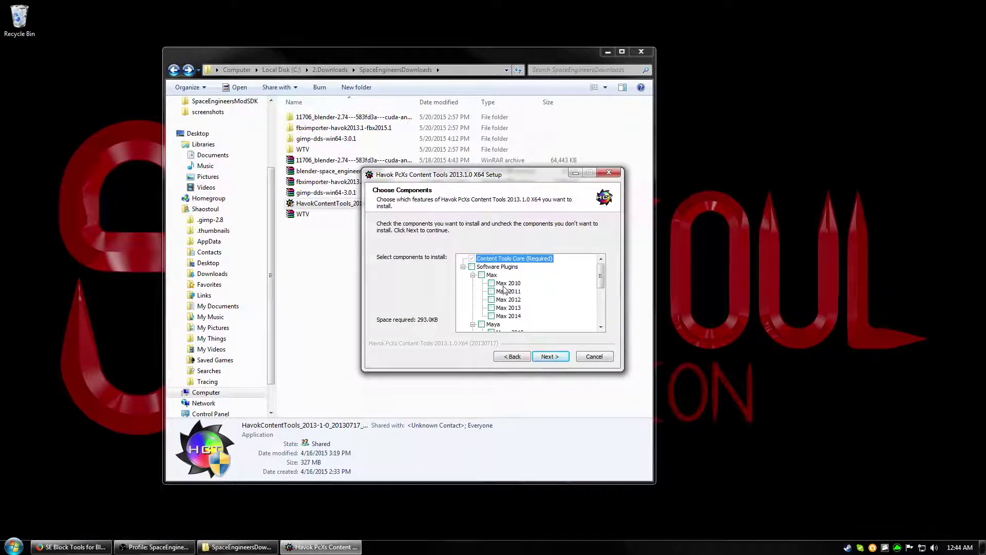
- Review the component list and keep the default Havok components
scroll(506, 290, down, 3)
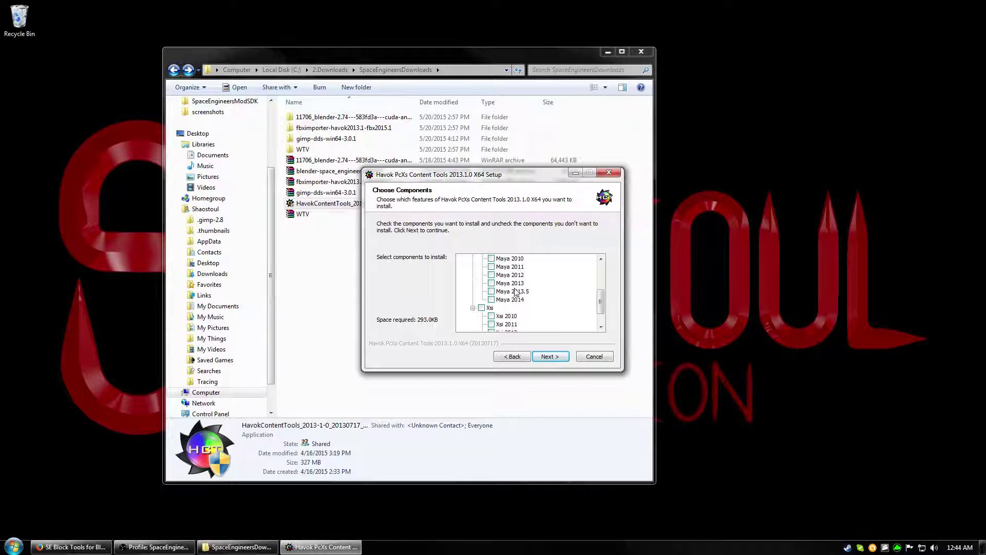
scroll(515, 312, down, 1)
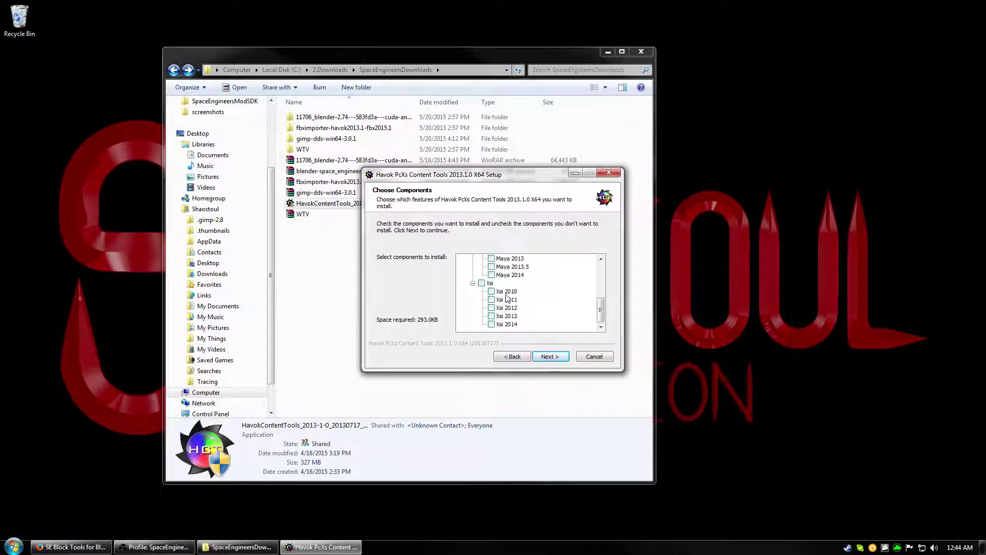
scroll(510, 300, up, 4)
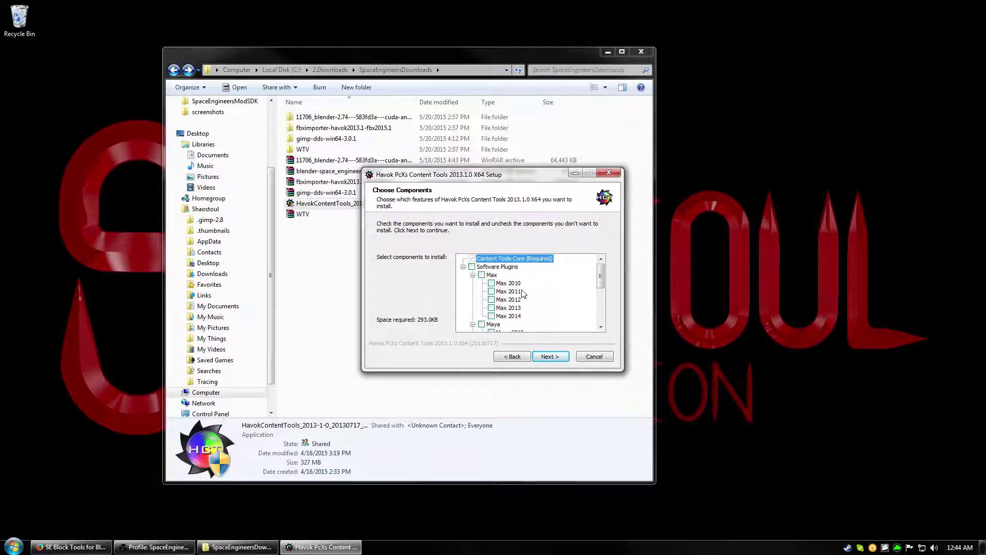
scroll(524, 294, down, 1)
scroll(536, 294, down, 3)
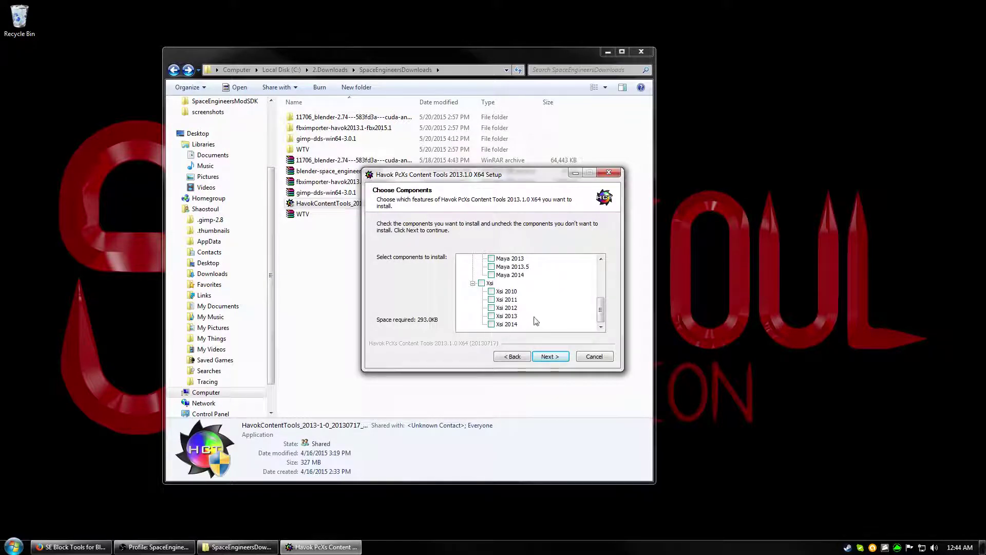
scroll(536, 321, up, 4)
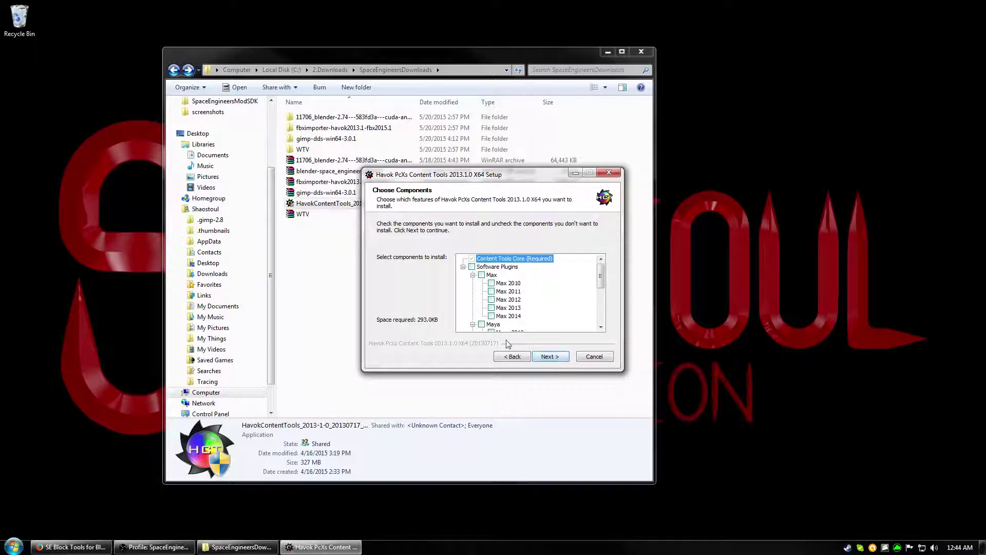
click(550, 356)
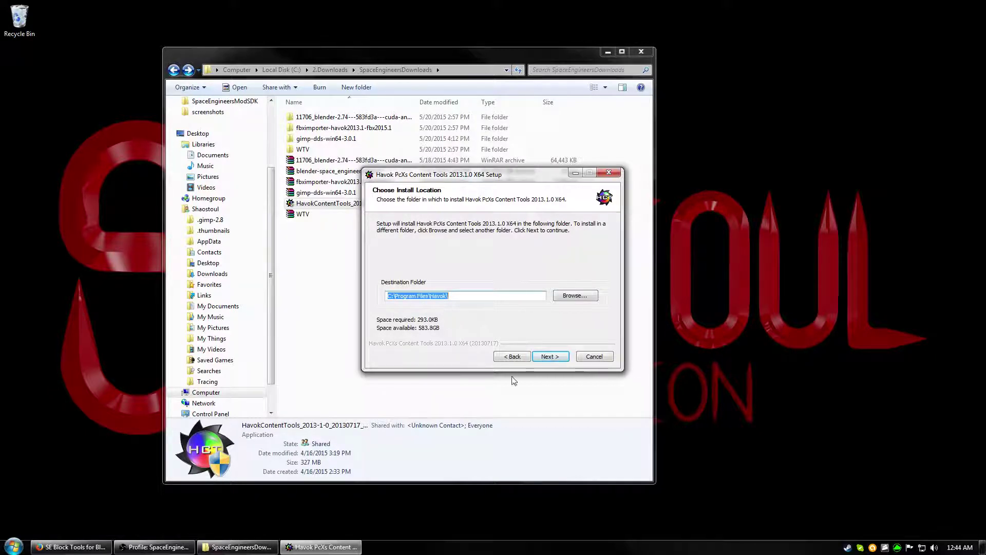
- Install Havok to C:\Program Files\Havok, complete the DirectX setup, and finish the wizard
click(550, 356)
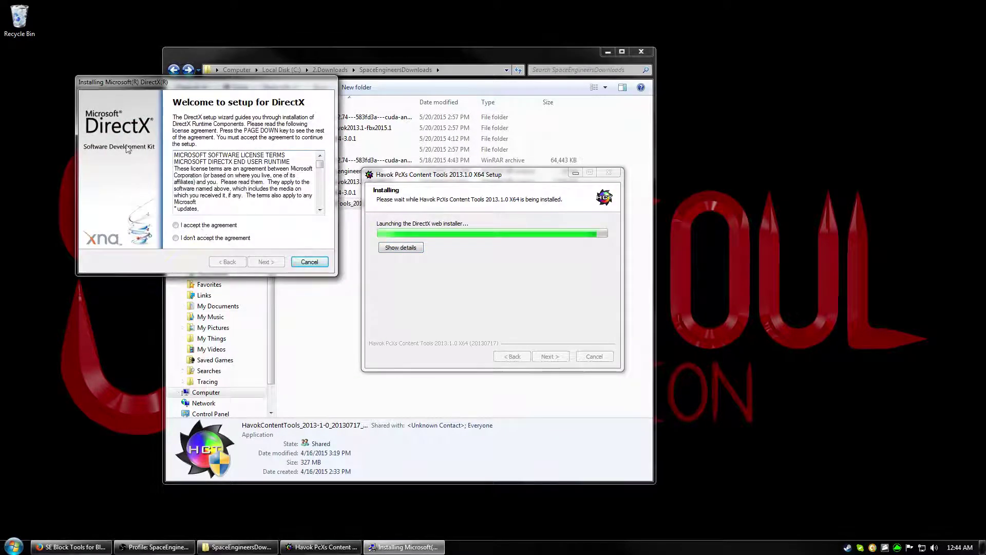
click(203, 226)
click(264, 262)
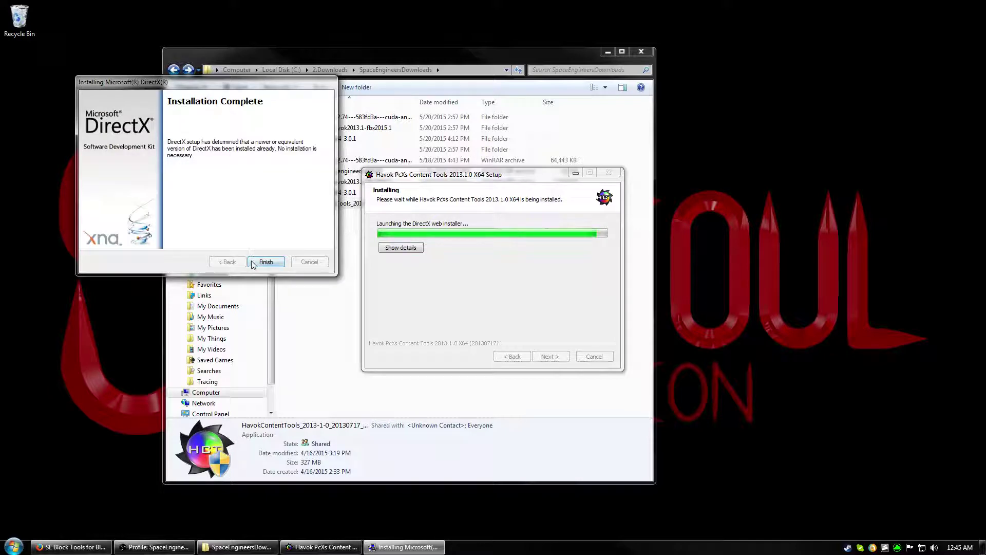
click(264, 261)
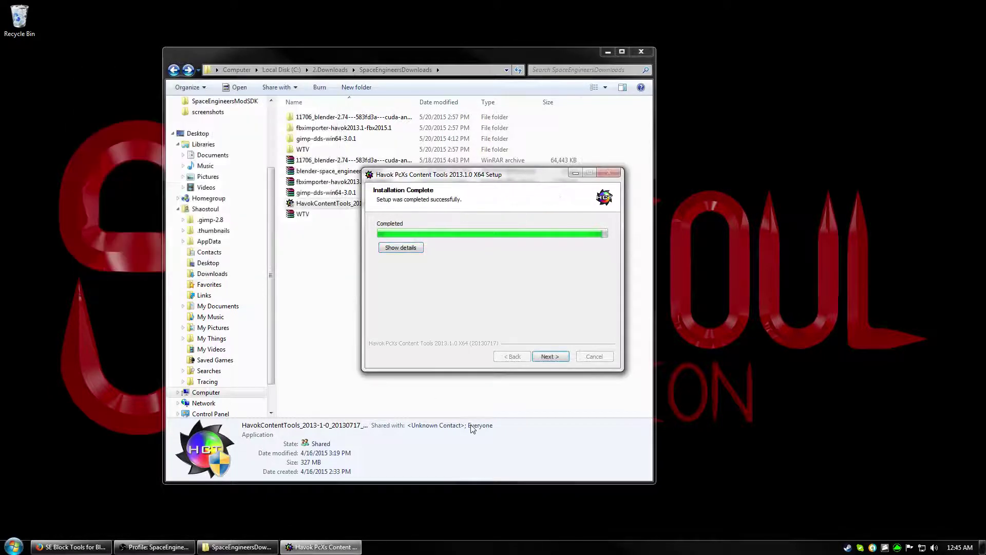
click(552, 358)
click(553, 359)
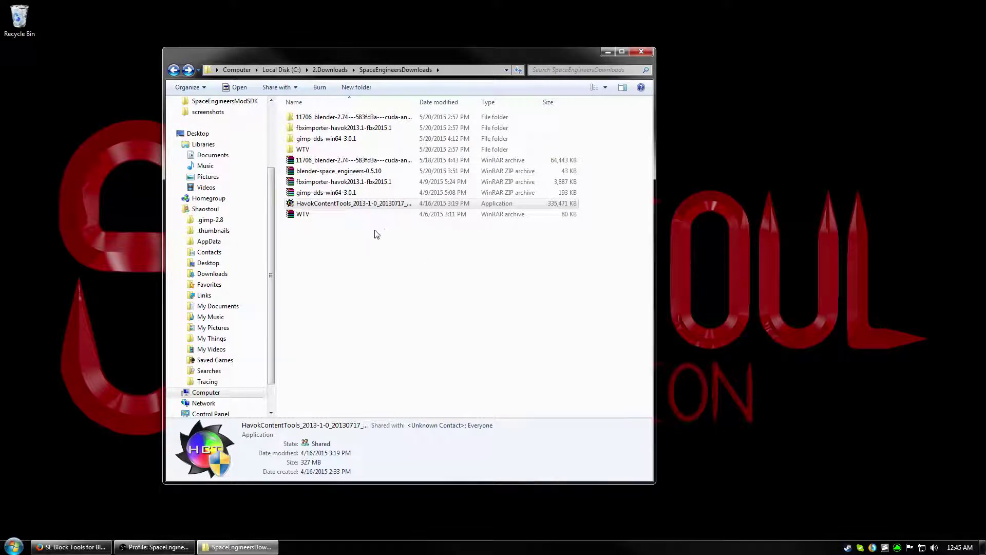
- Open the extracted fbximporter-havok2013.1-fbx2015.1 folder and inspect the FBXImporter application's details
click(343, 184)
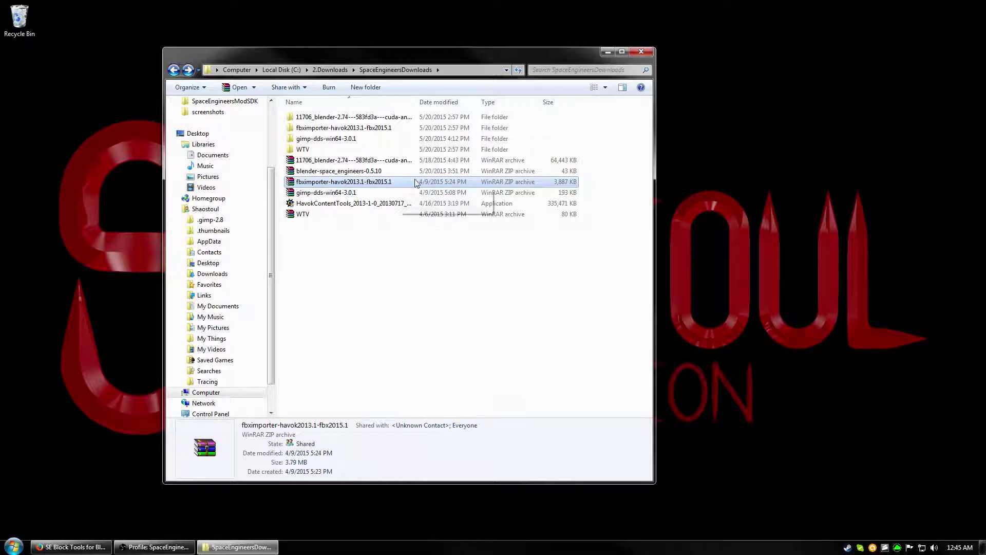
double_click(368, 128)
click(323, 119)
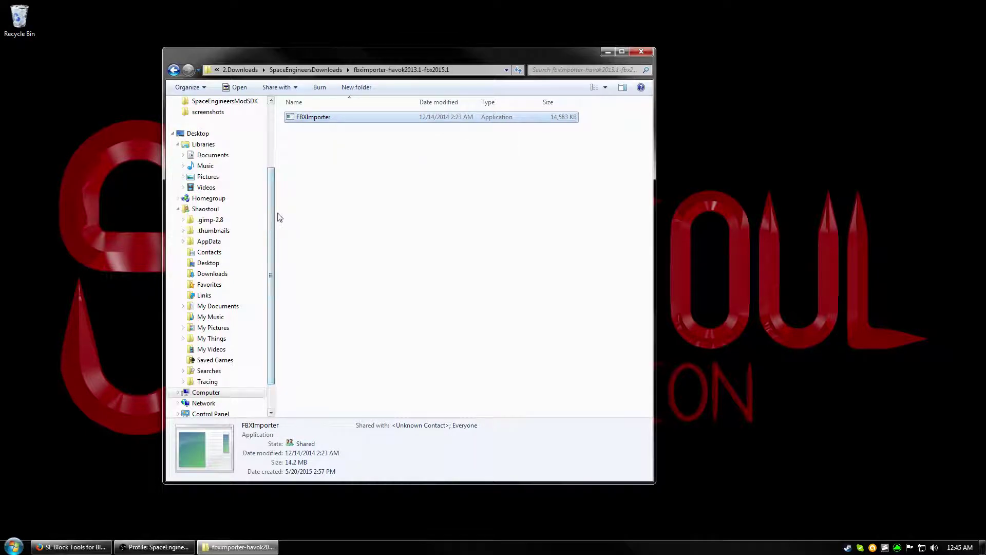
scroll(270, 171, up, 3)
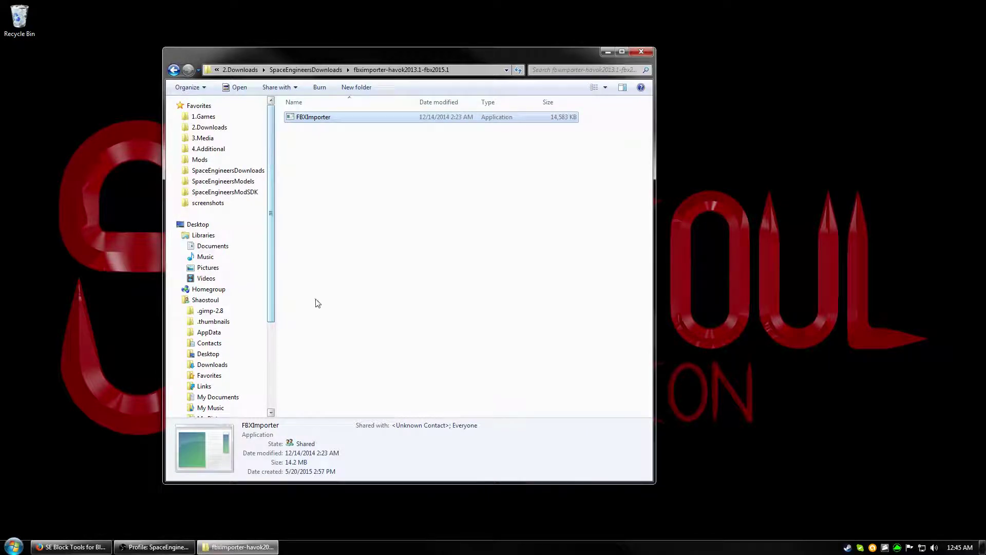
scroll(272, 319, down, 4)
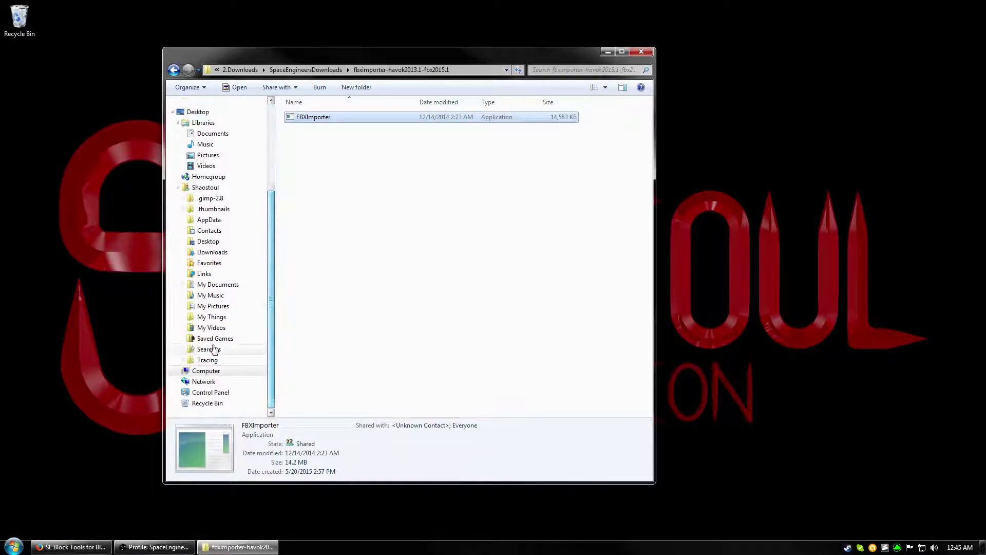
- Confirm FBXImporter is in C:\Program Files\Havok\HavokContentTools, then step back up toward Computer
click(203, 370)
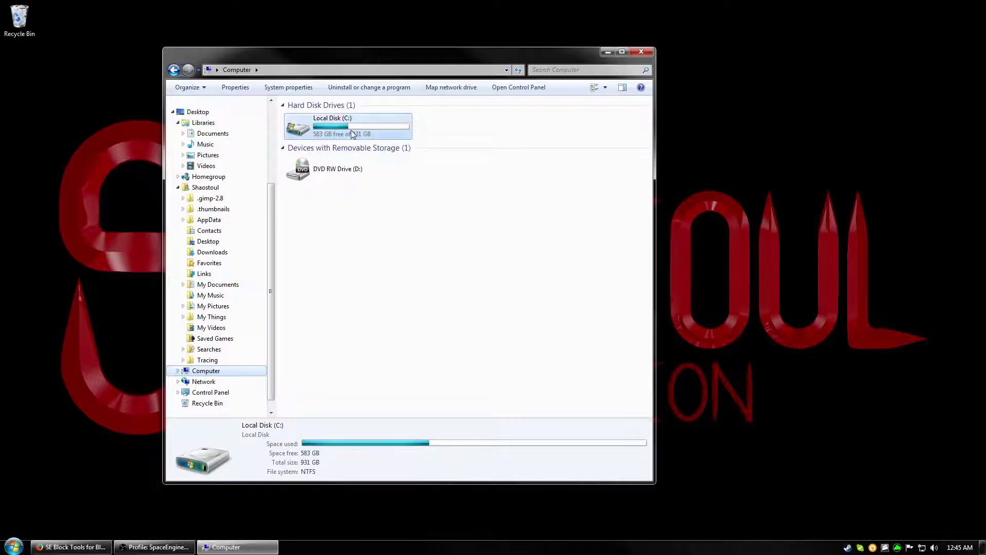
double_click(352, 133)
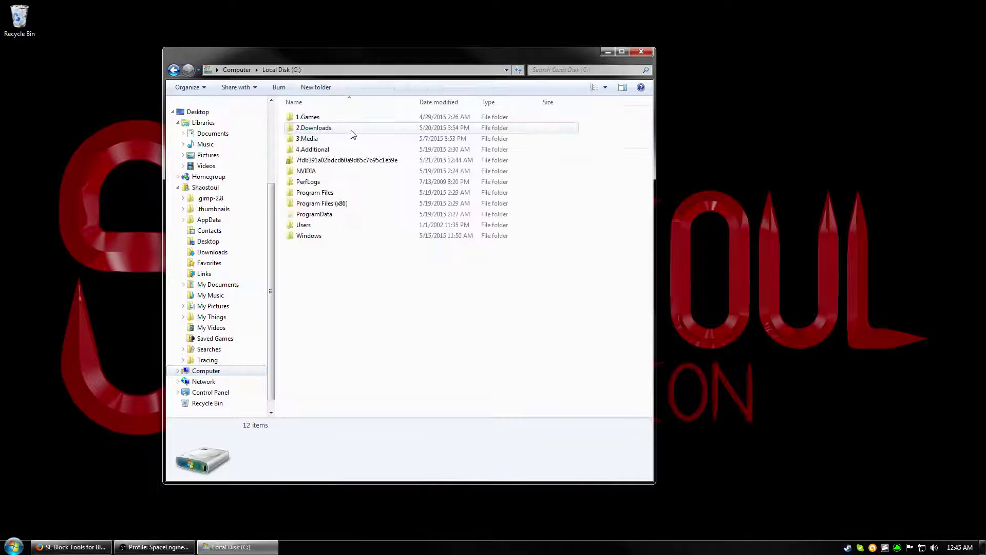
double_click(341, 193)
double_click(326, 142)
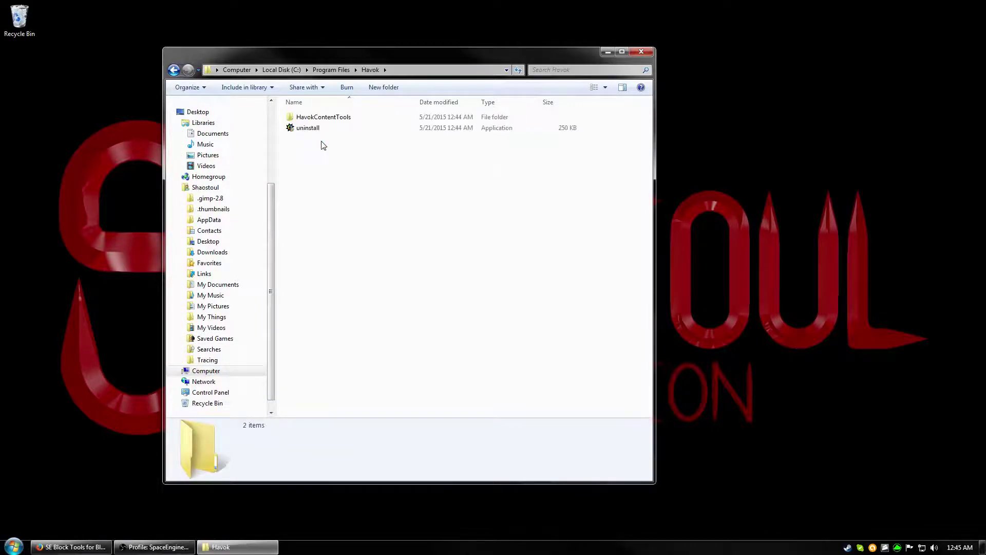
double_click(317, 120)
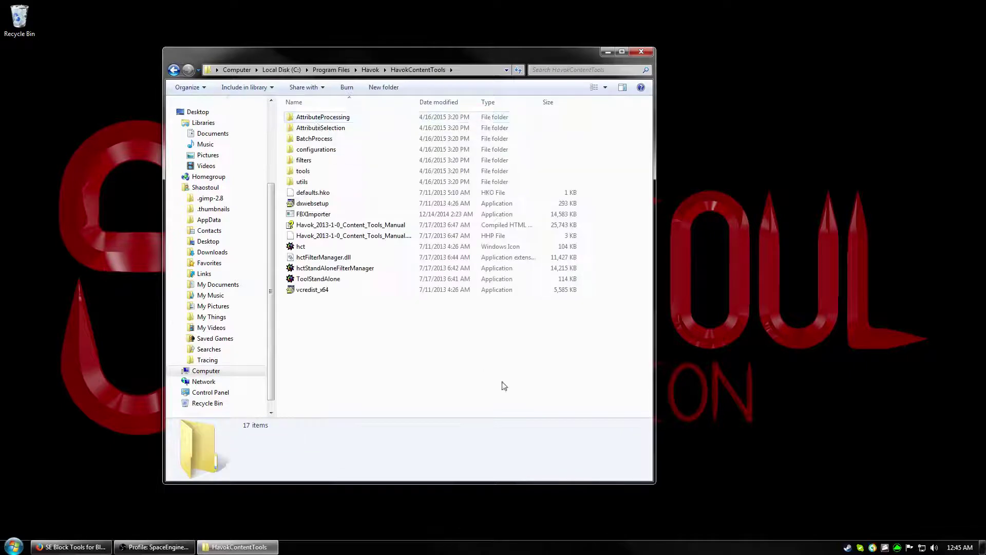
click(332, 218)
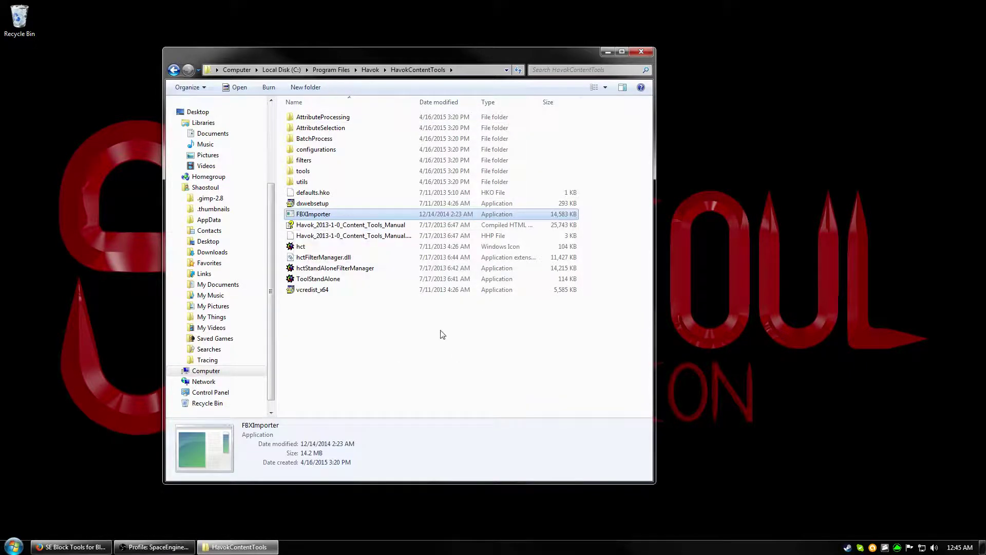
key(BackSpace)
key(BackSpace)
key(BackSpace)
- Return to SpaceEngineersDownloads and select the gimp-dds-win64-3.0.1 archive
key(BackSpace)
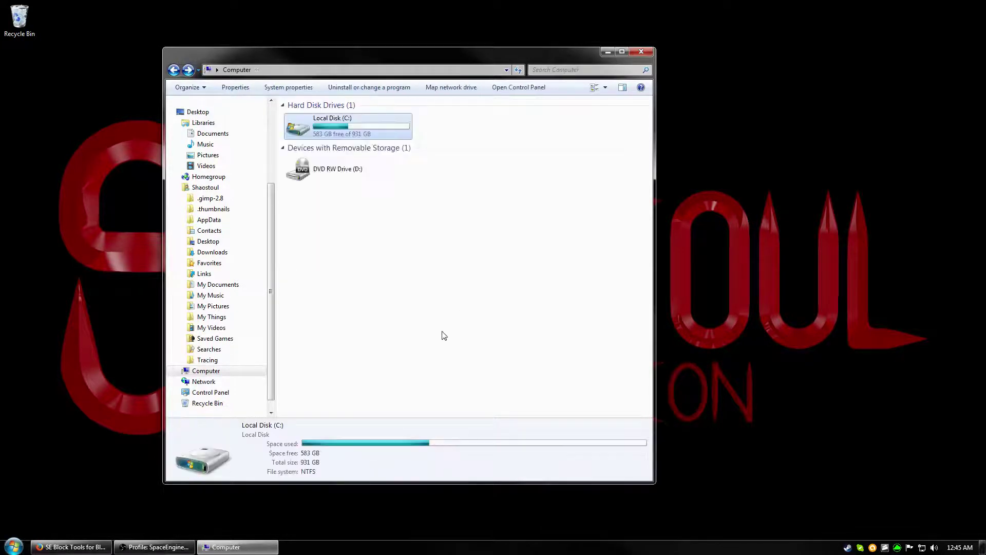
key(BackSpace)
key(BackSpace)
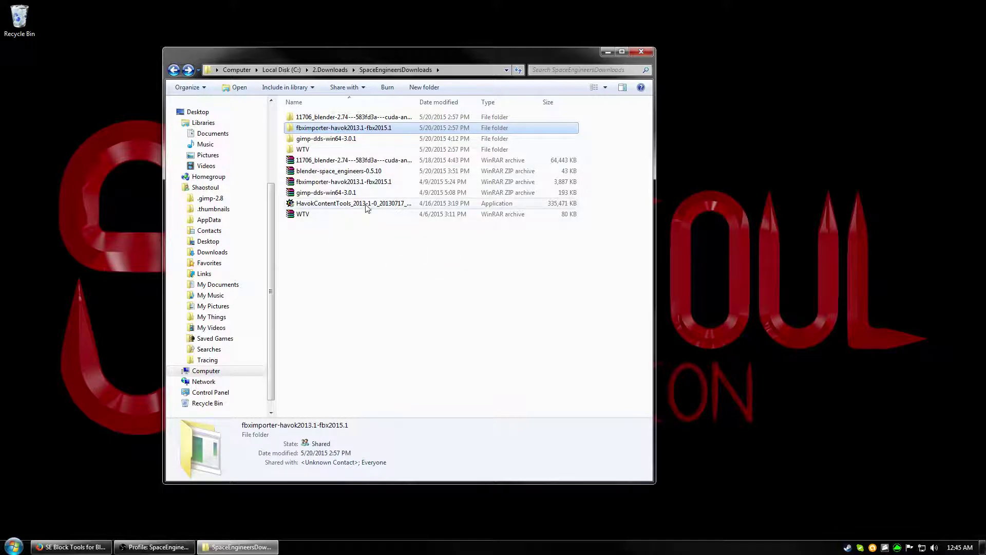
click(332, 195)
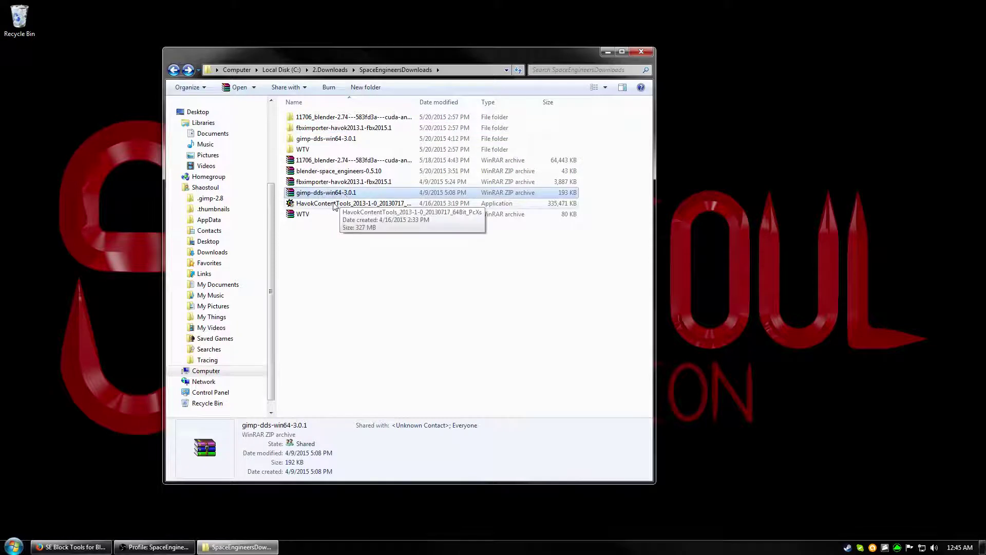
- Inside the gimp-dds-win64-3.0.1 folder, check the dds file and read its readme in Notepad
double_click(323, 140)
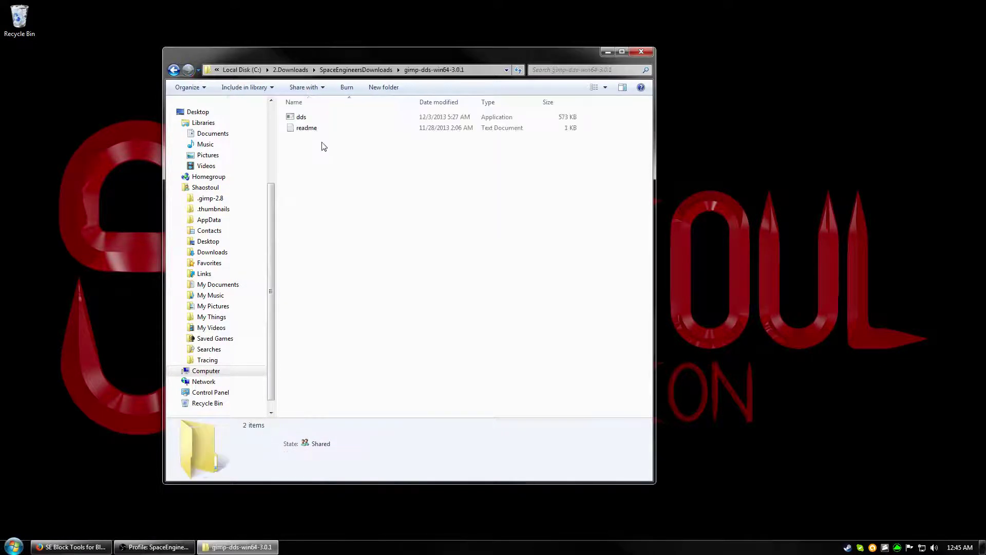
click(314, 119)
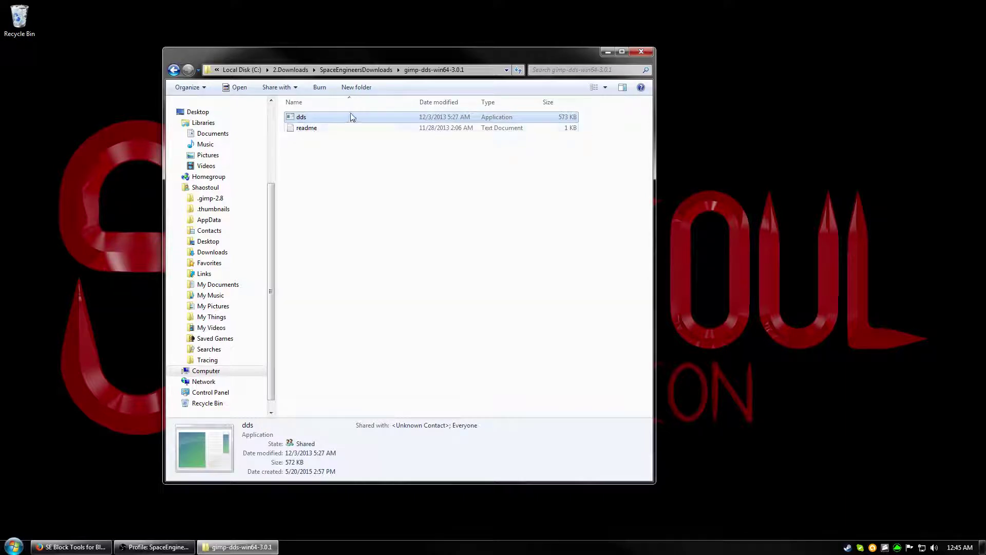
double_click(315, 132)
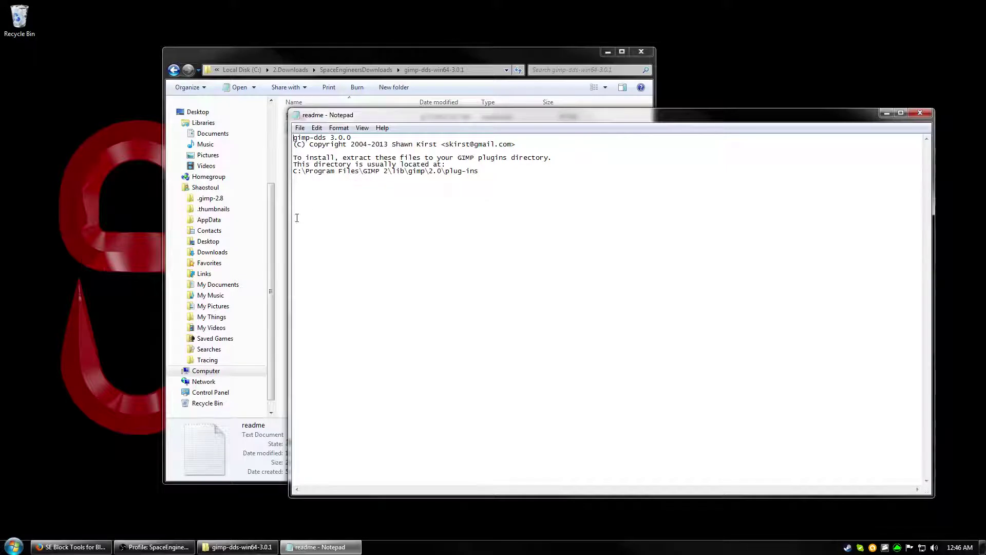
- Dock the readme on the right half of the screen and Explorer on the left
drag(270, 240, 267, 145)
drag(709, 119, 770, 115)
key(super+Right)
click(348, 196)
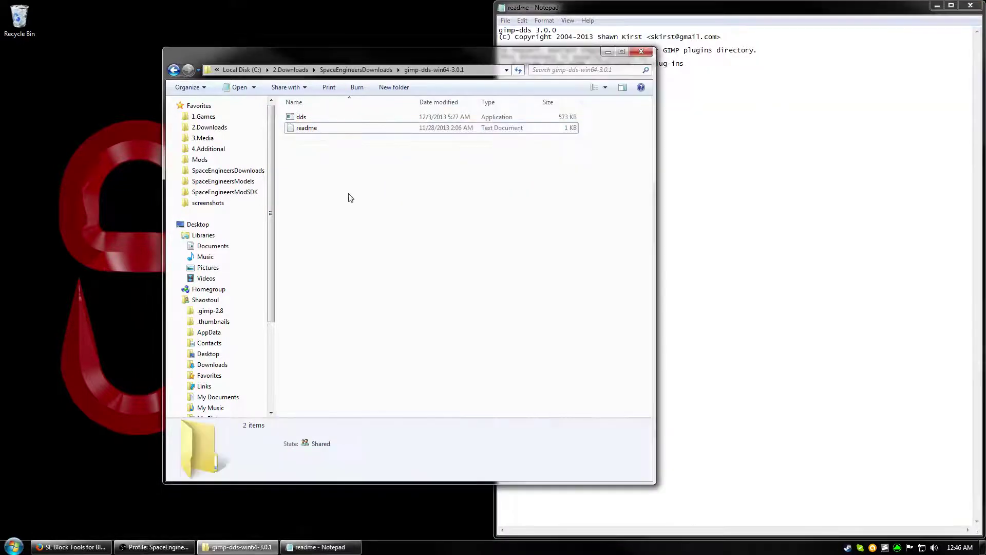
key(super+Left)
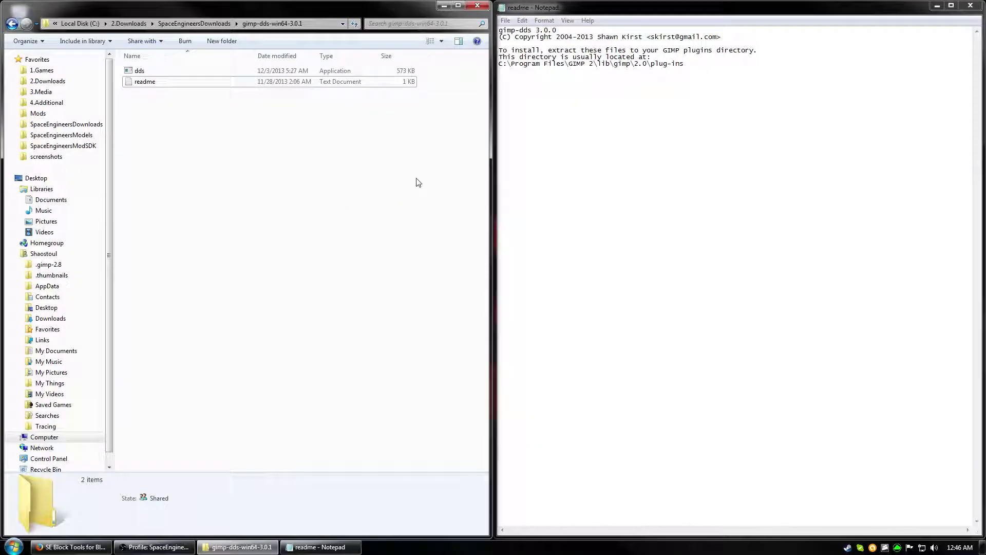
- Confirm dds is in 4.Additional\GIMP 2\lib\gimp\2.0\plug-ins, close the readme, and go back to gimp
click(79, 105)
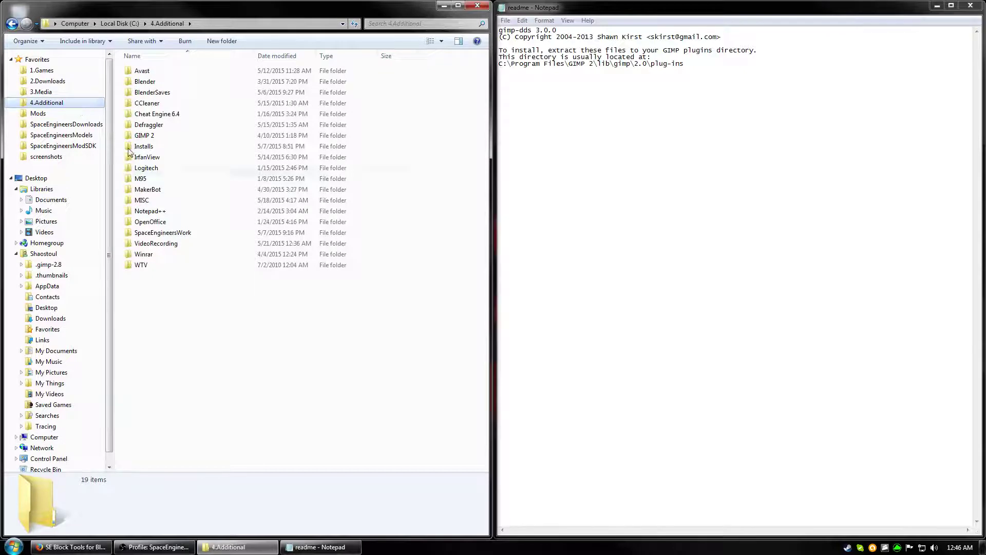
double_click(156, 135)
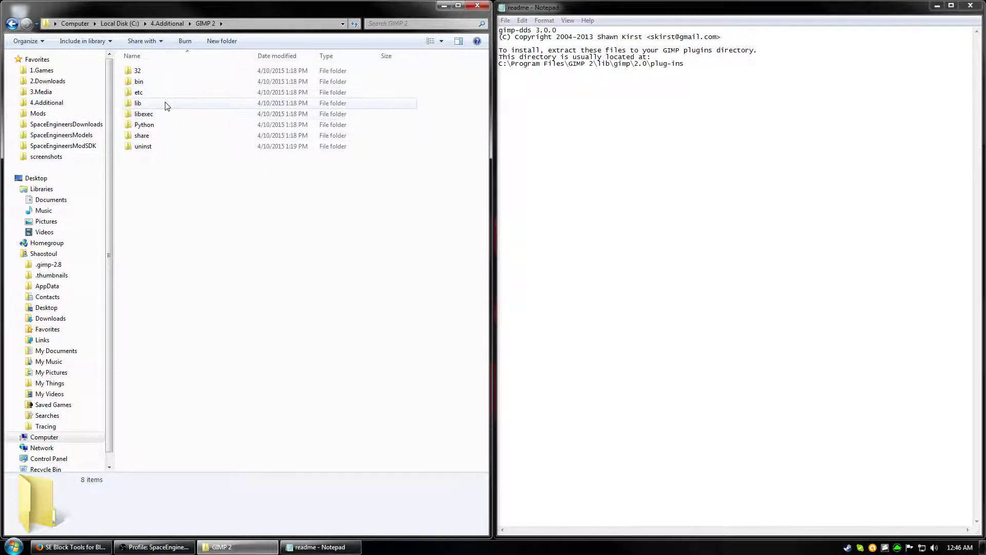
double_click(165, 105)
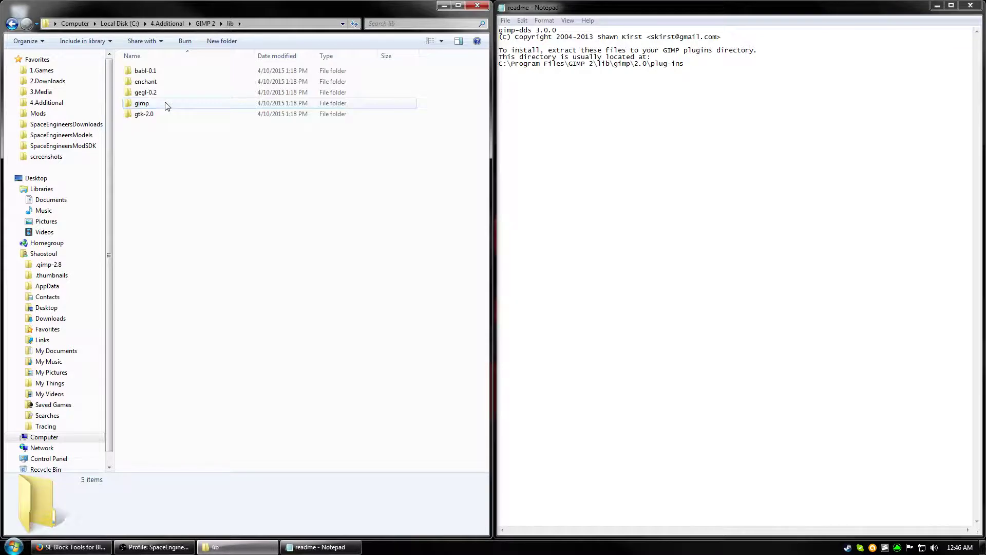
double_click(142, 103)
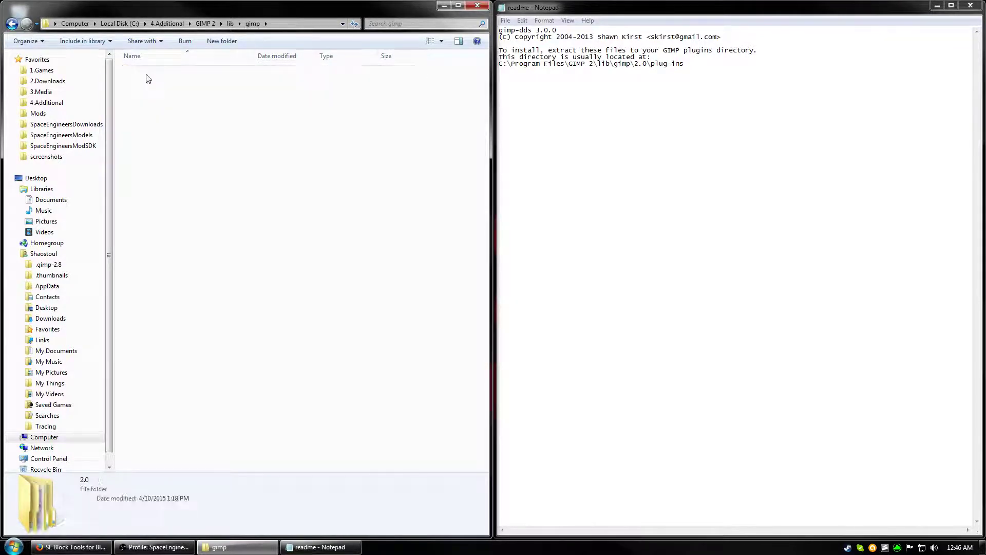
double_click(141, 72)
double_click(170, 103)
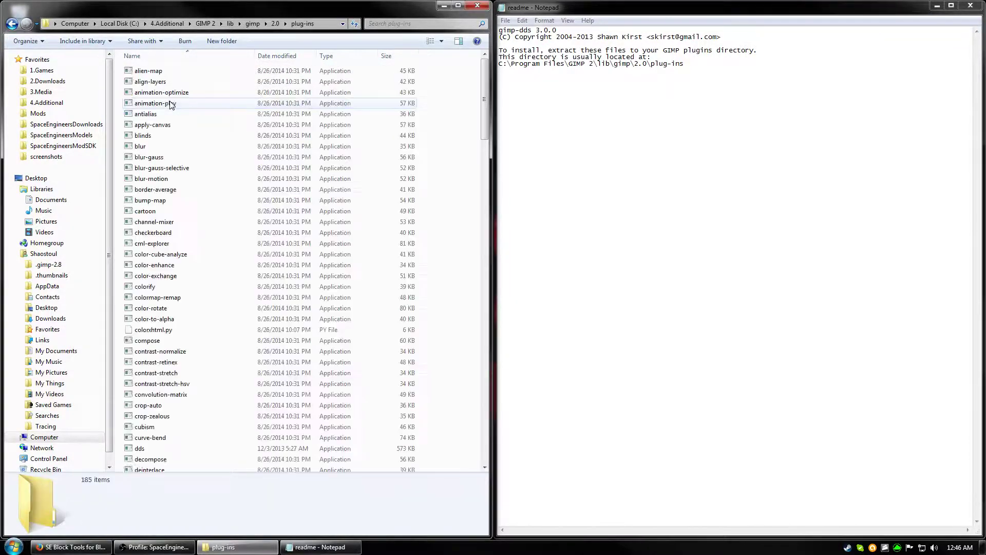
click(170, 451)
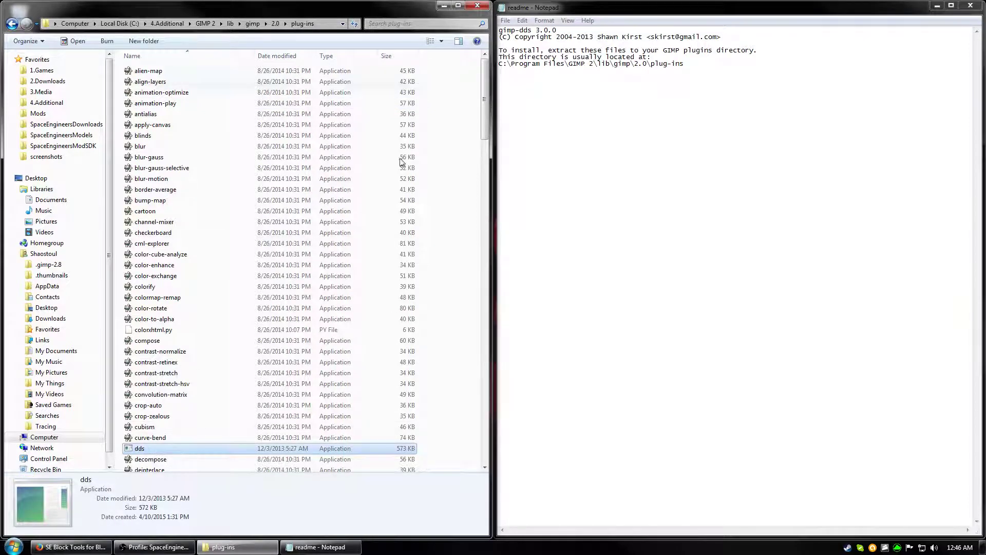
click(970, 5)
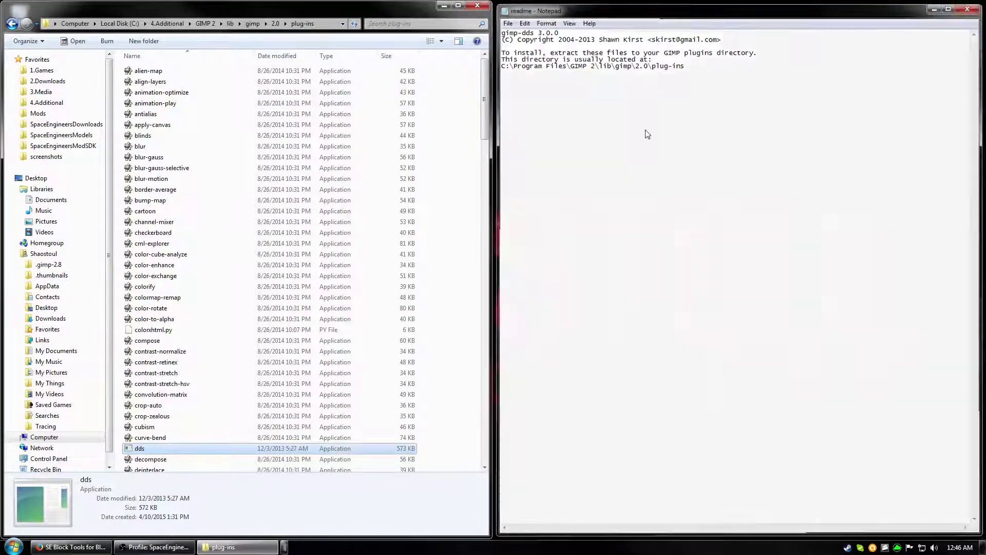
key(BackSpace)
key(BackSpace)
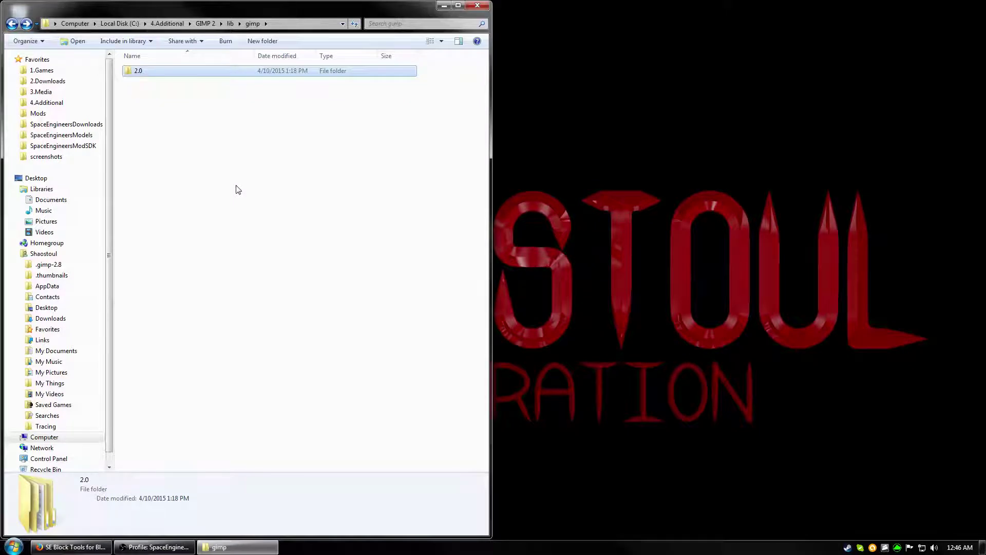
- Go back up to the 4.Additional folder
key(BackSpace)
key(BackSpace)
key(BackSpace)
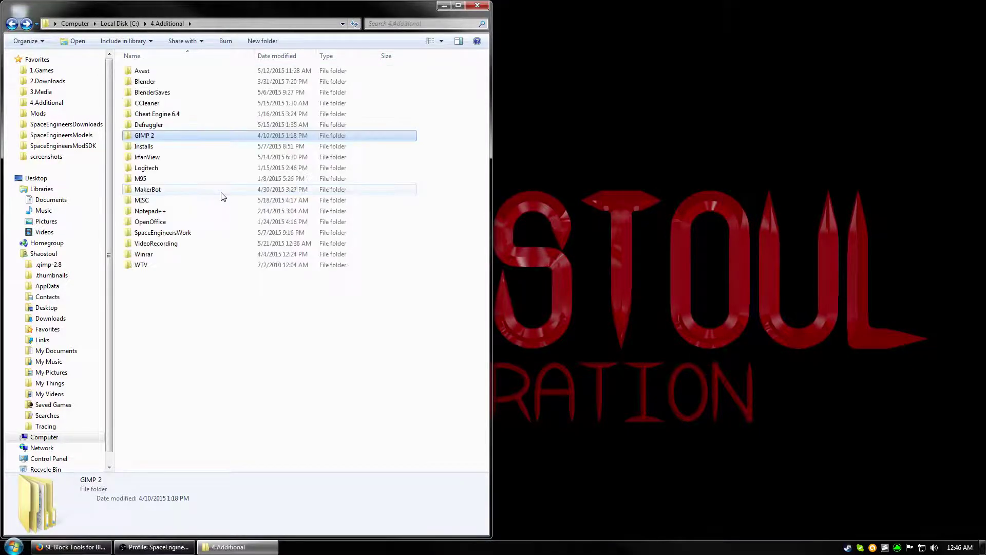
key(BackSpace)
key(BackSpace)
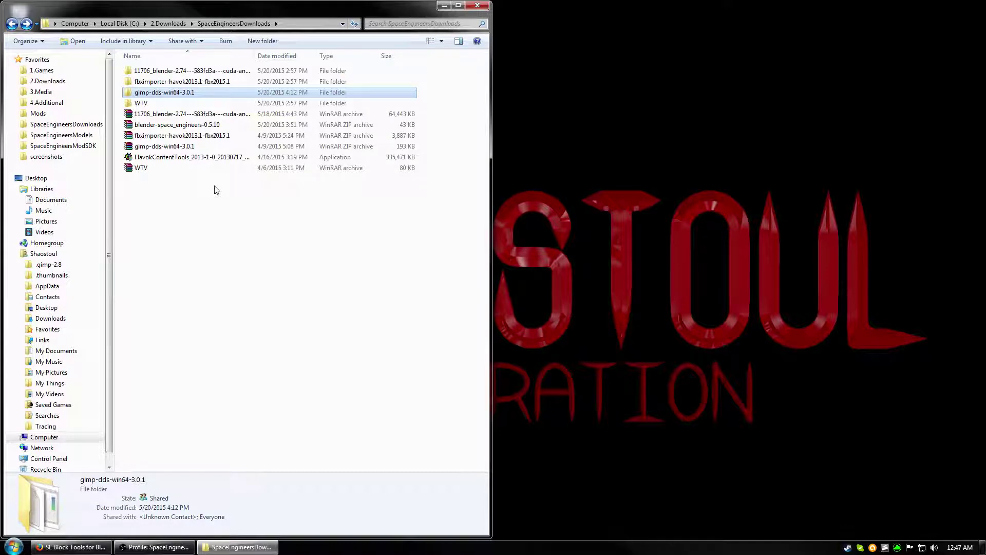
click(167, 114)
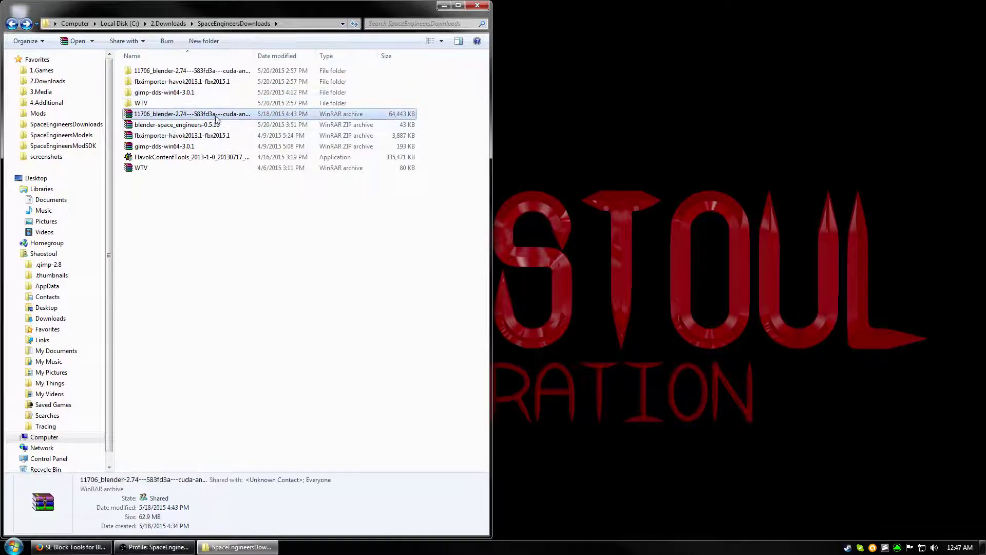
click(172, 135)
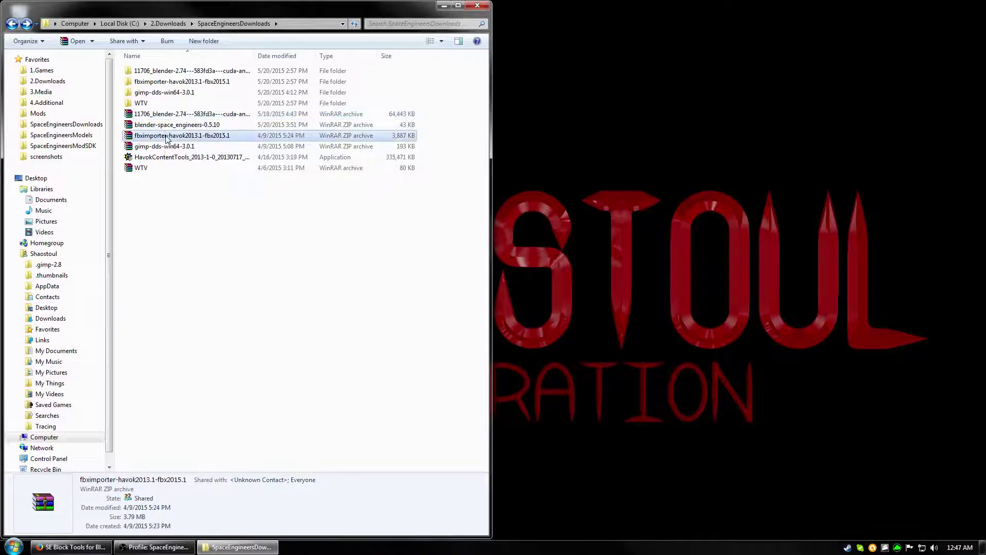
click(166, 154)
click(160, 138)
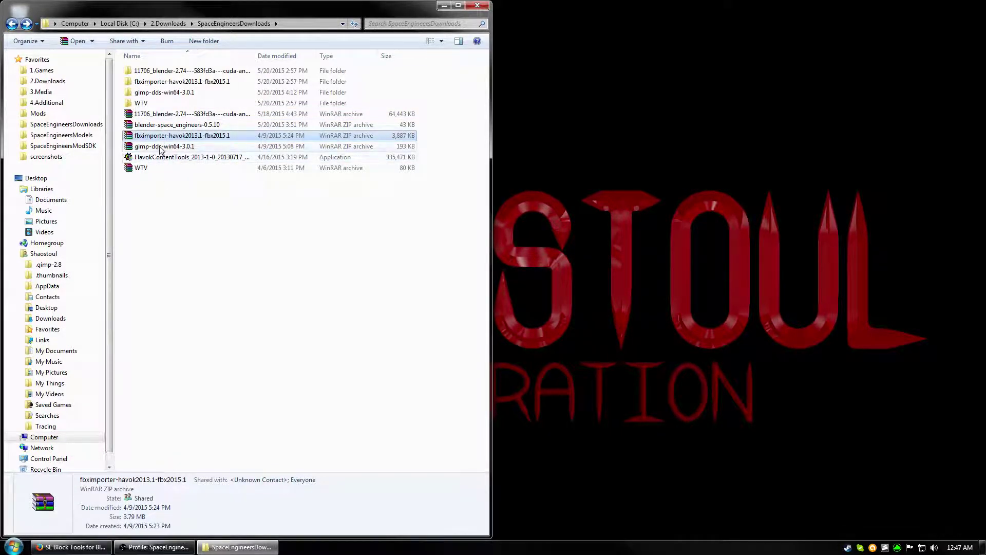
click(162, 148)
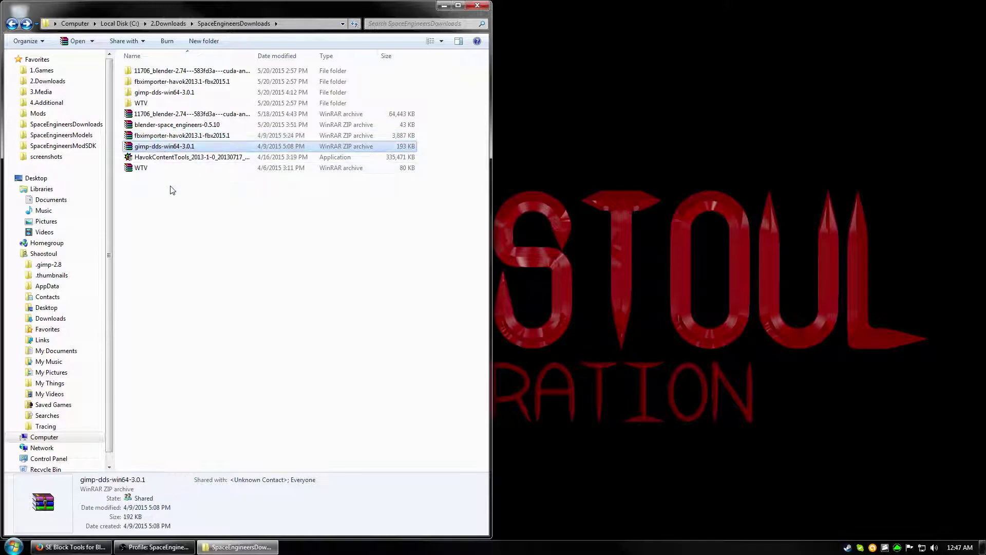
click(206, 246)
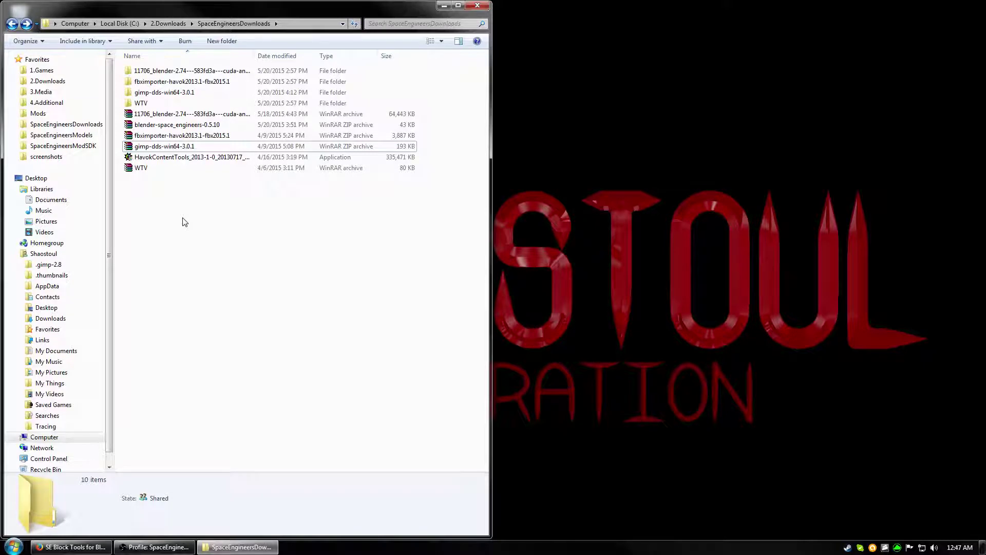
click(214, 128)
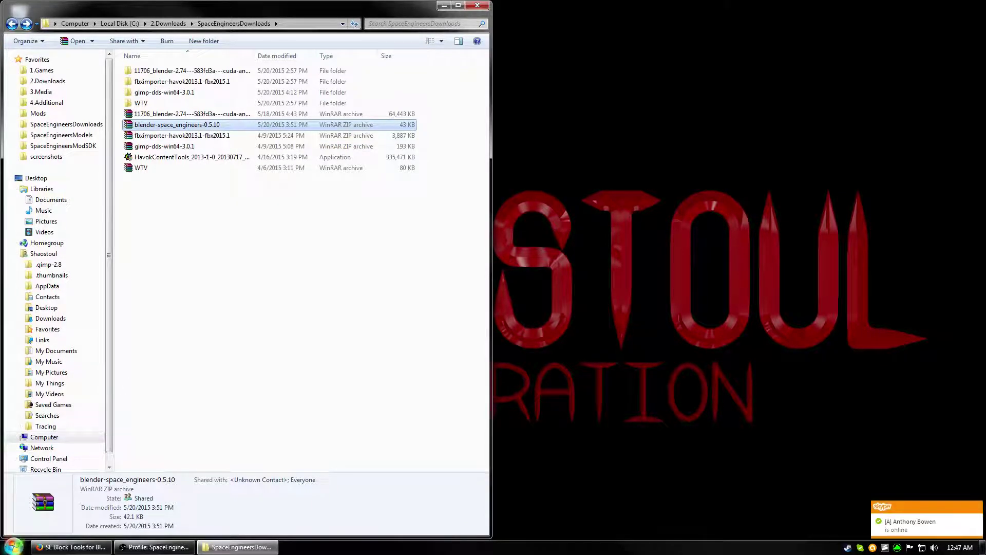
- Launch Blender from the Start menu, allowing the unverified blender.exe to run
click(13, 547)
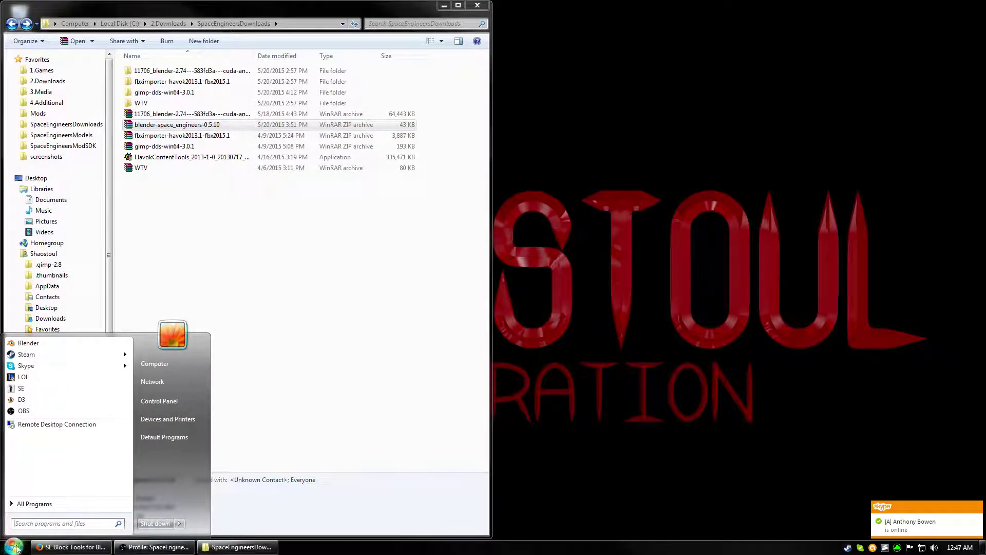
click(47, 345)
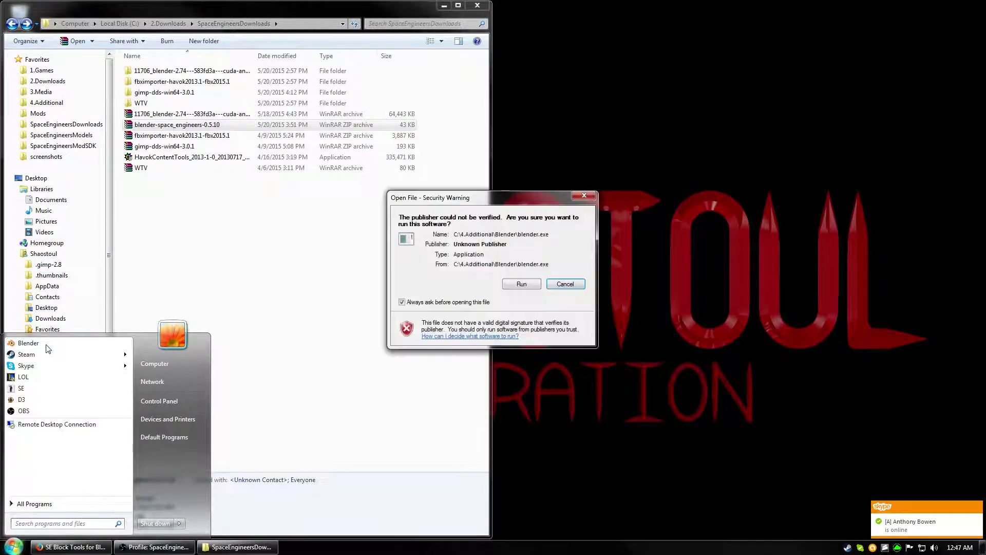
click(520, 284)
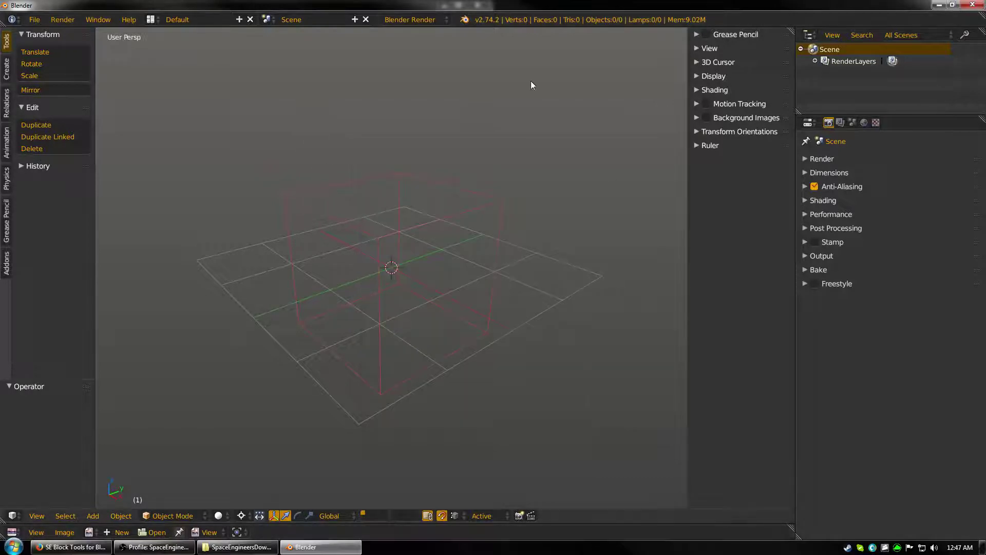
- In User Preferences Add-ons, filter to Space Engineers and expand the Block Tools 0.5.10 details
click(33, 22)
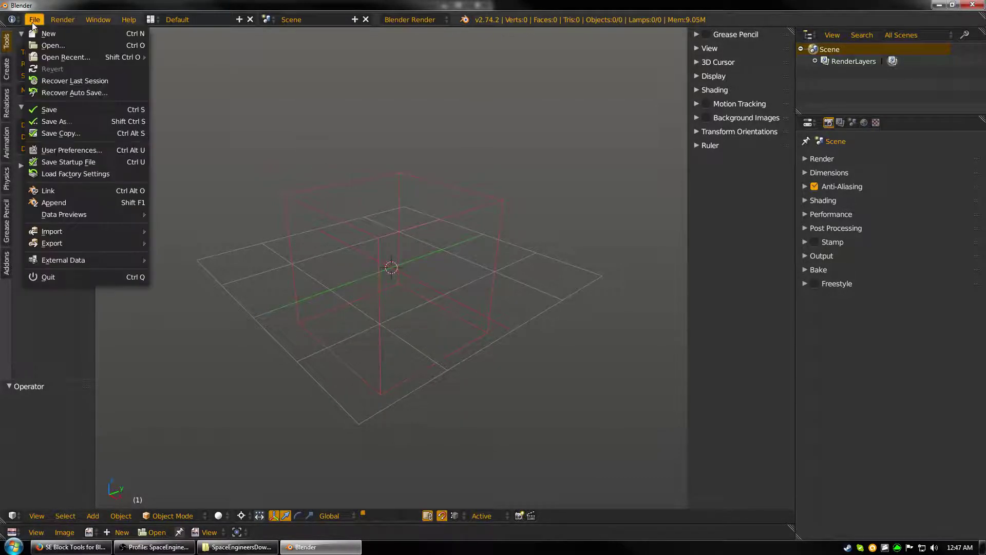
click(109, 149)
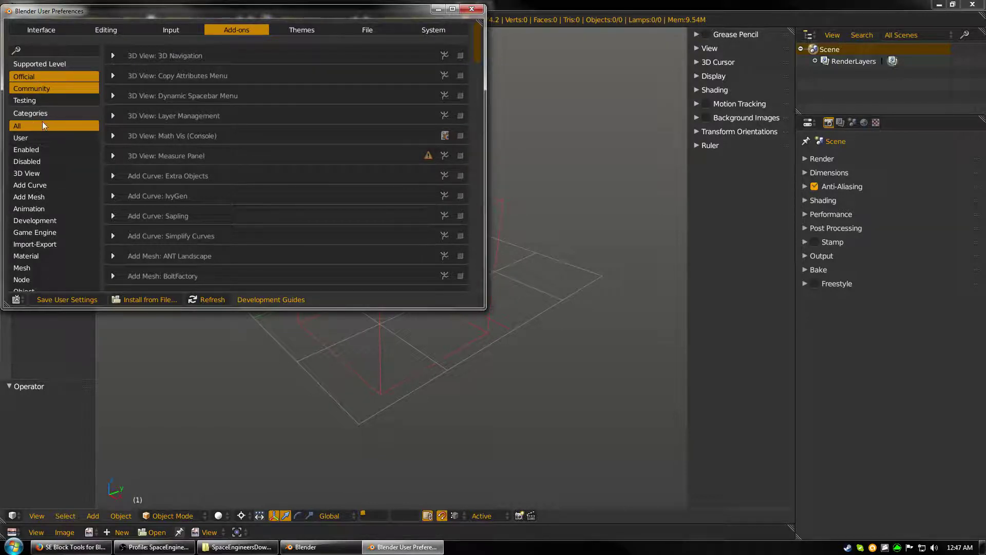
scroll(45, 129, down, 8)
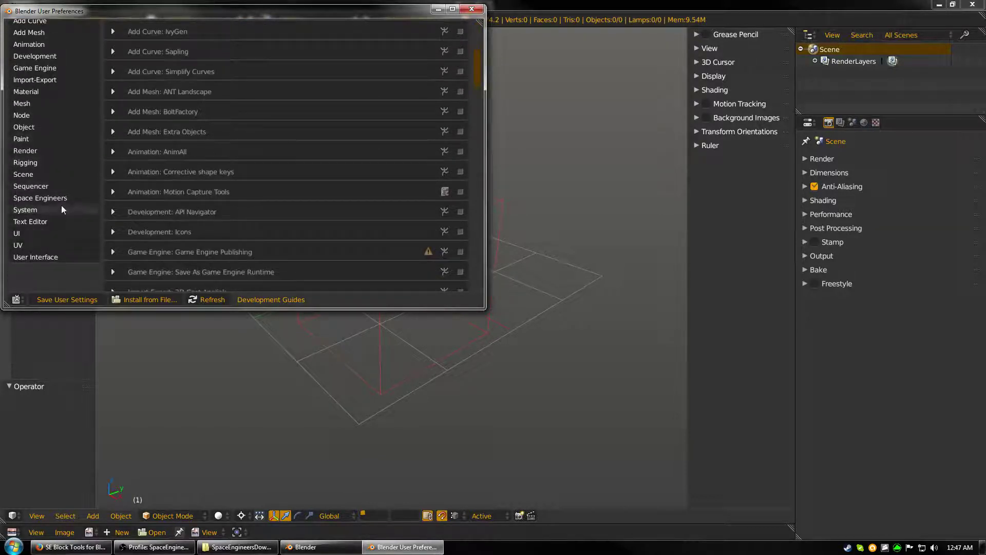
click(45, 199)
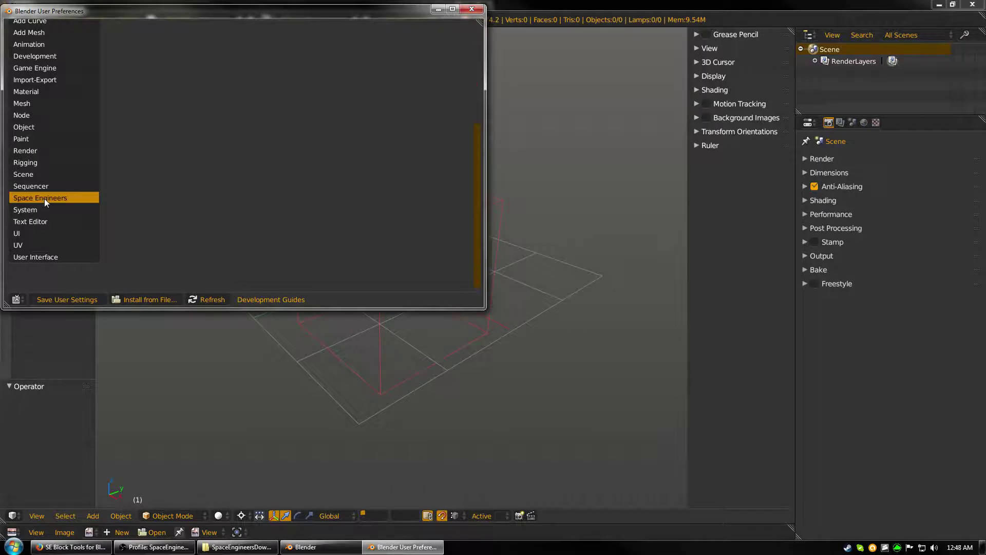
scroll(234, 169, up, 8)
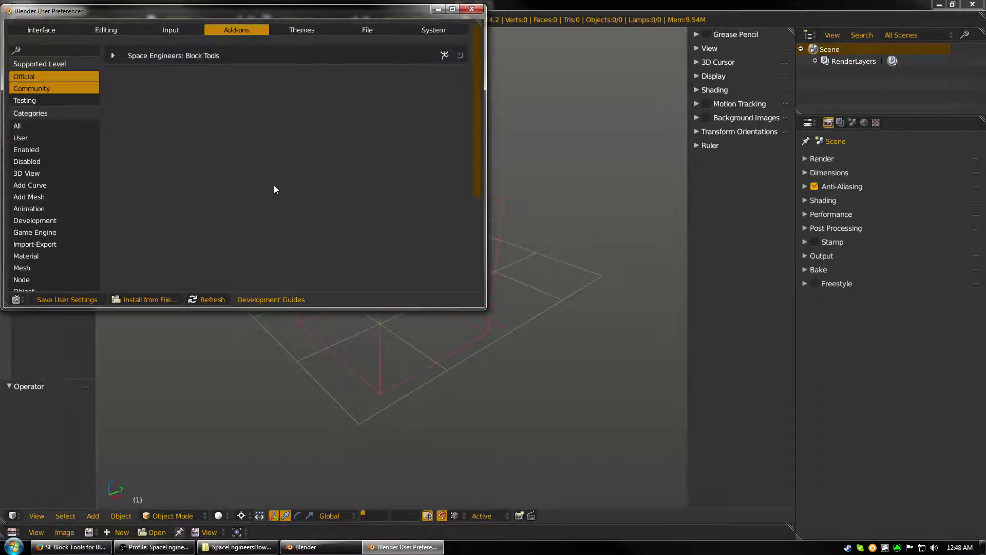
click(112, 55)
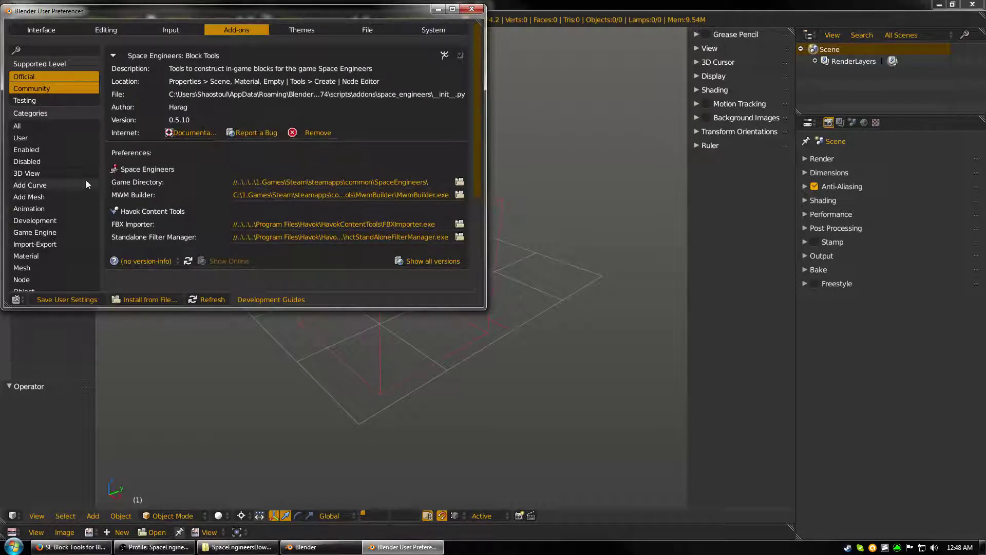
scroll(156, 172, down, 1)
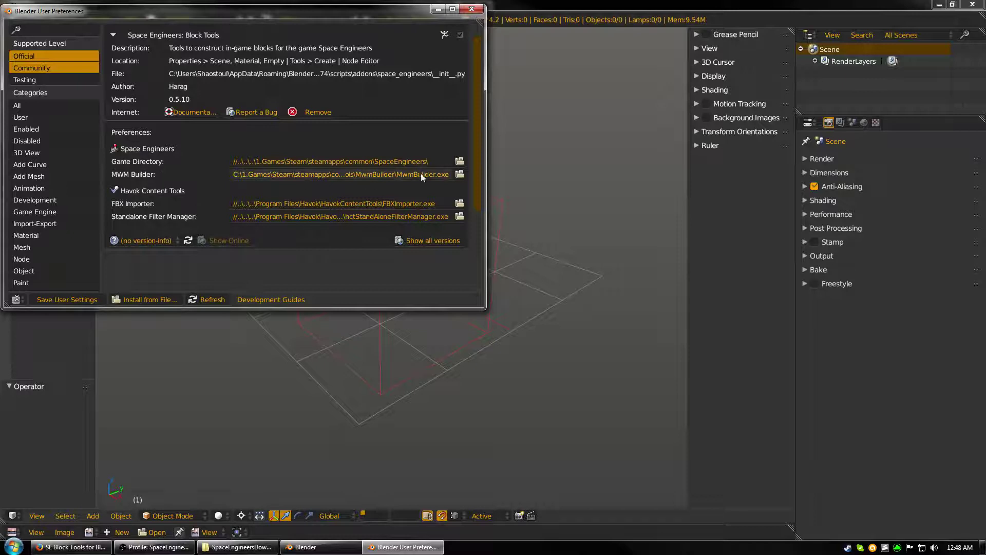
- Set the Game Directory to C:\1.Games\Steam\steamapps\common\SpaceEngineers\
click(459, 163)
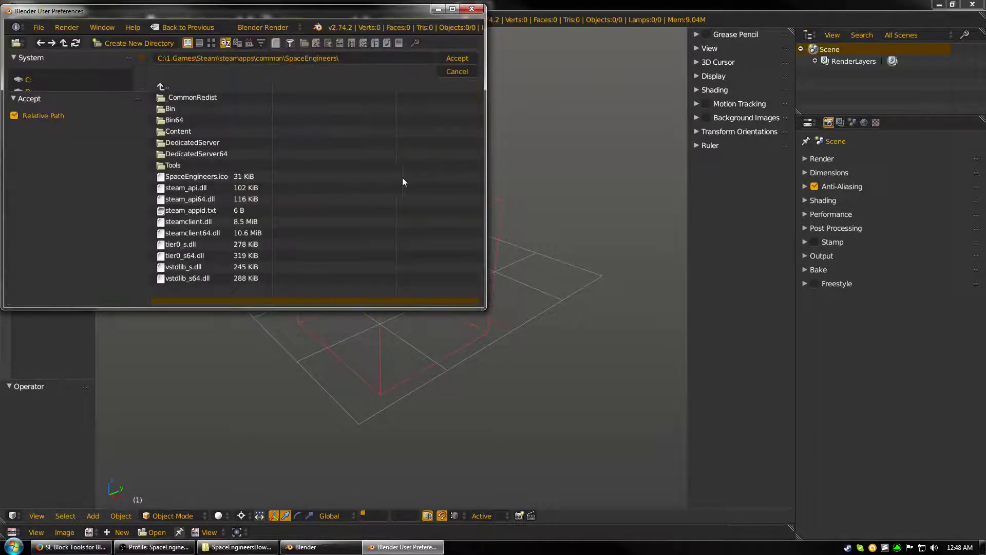
click(24, 81)
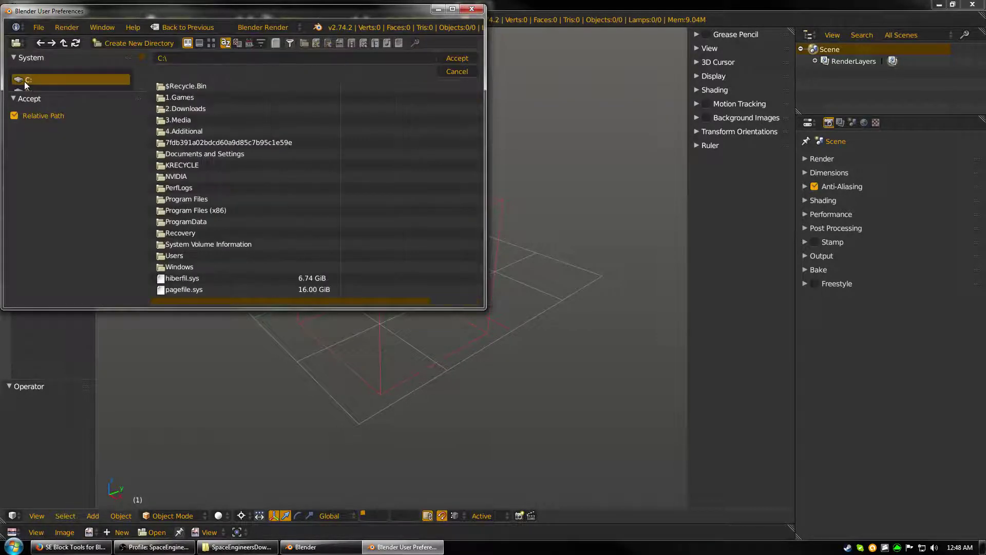
click(212, 98)
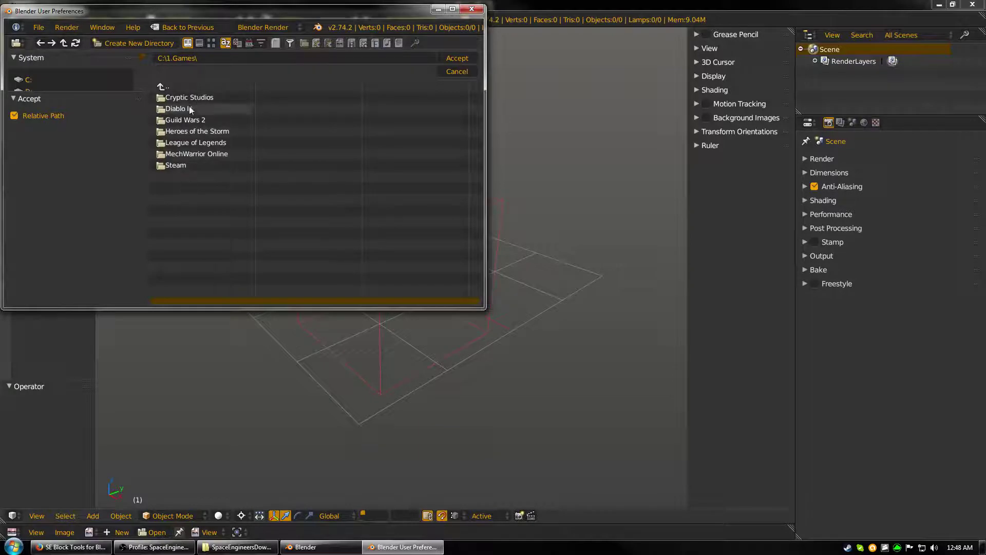
click(196, 167)
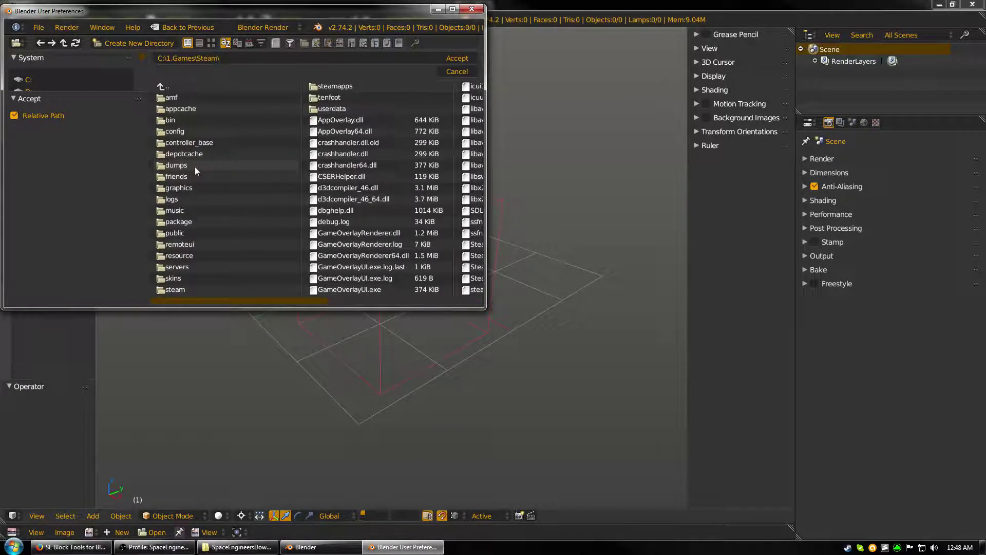
click(337, 88)
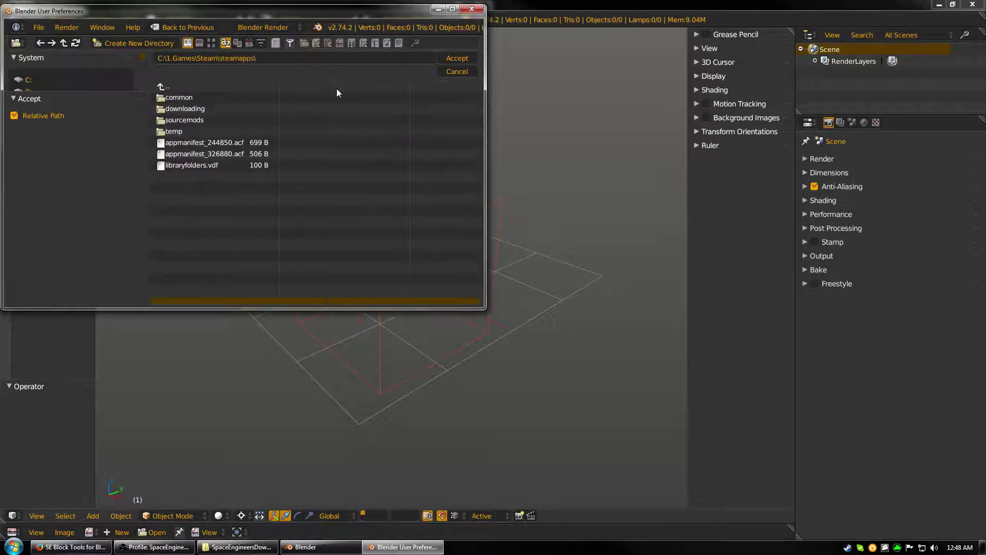
click(177, 98)
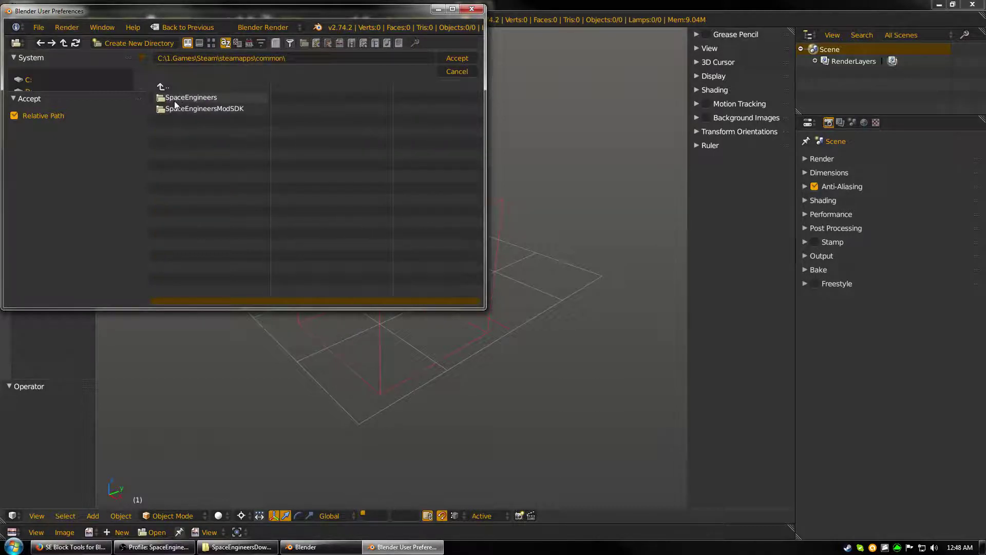
click(181, 98)
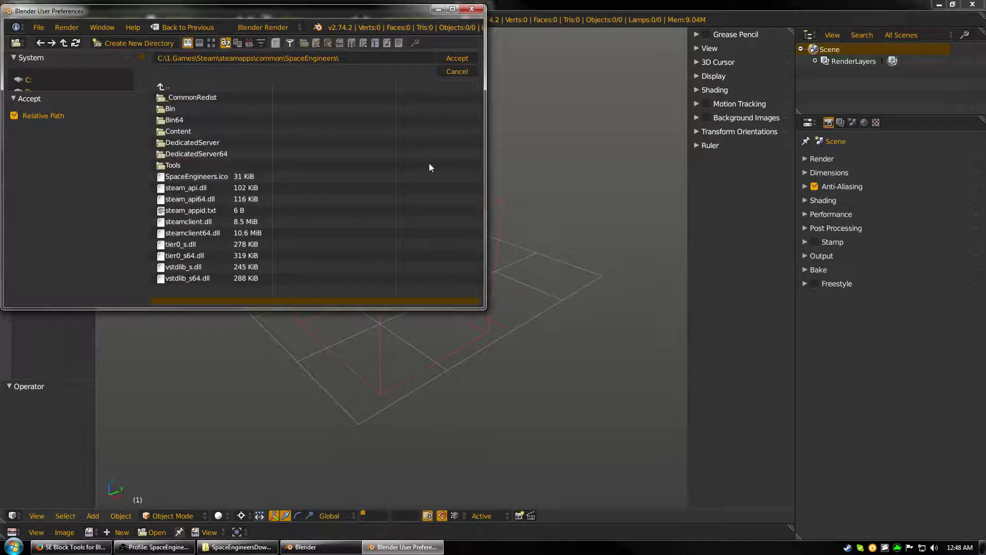
click(457, 59)
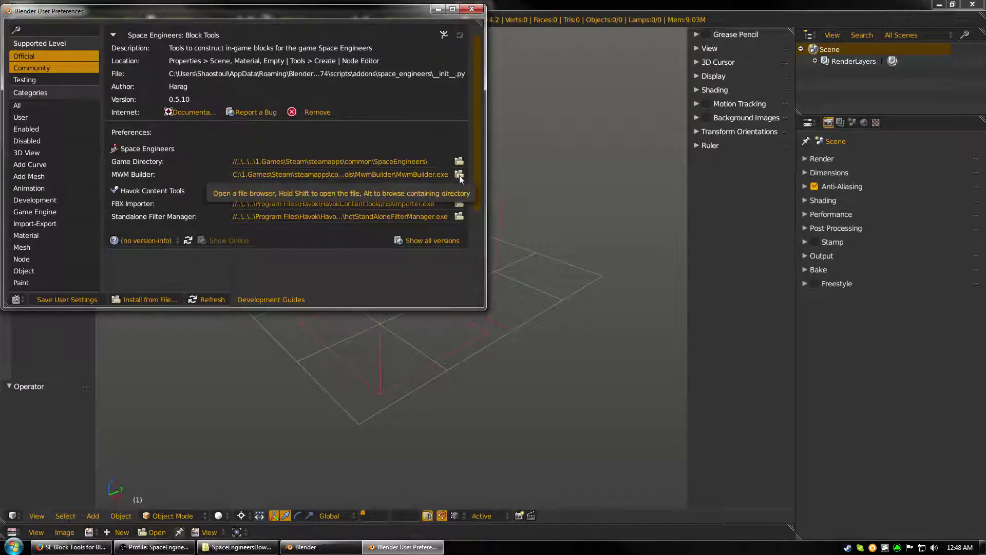
- Point MWM Builder to MwmBuilder.exe in steamapps\common\SpaceEngineersModSDK\Tools\MwmBuilder
click(459, 175)
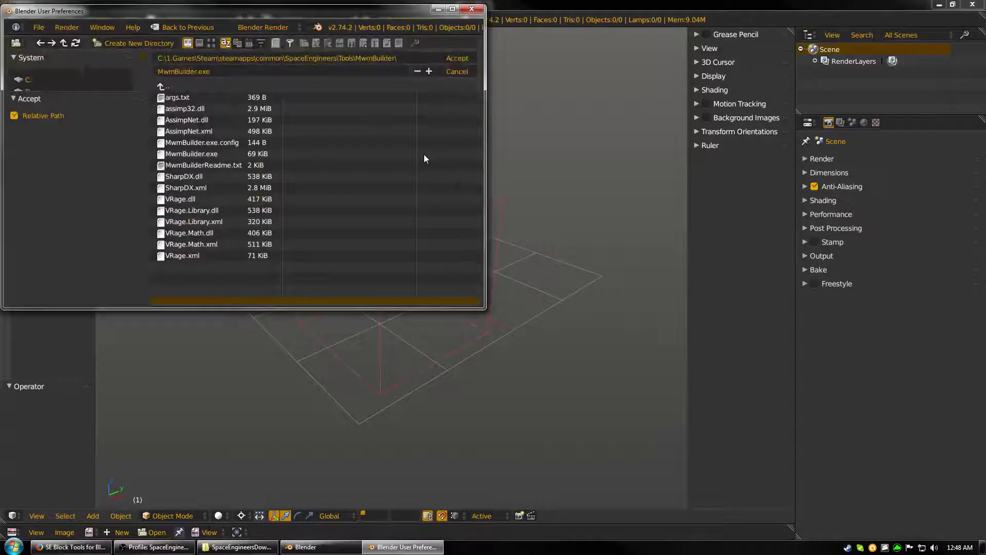
click(23, 81)
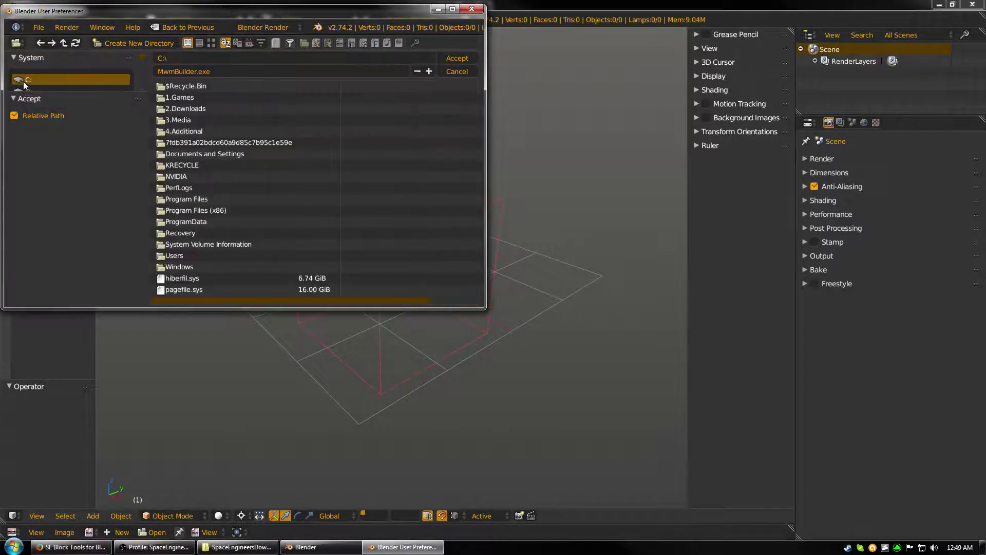
double_click(186, 101)
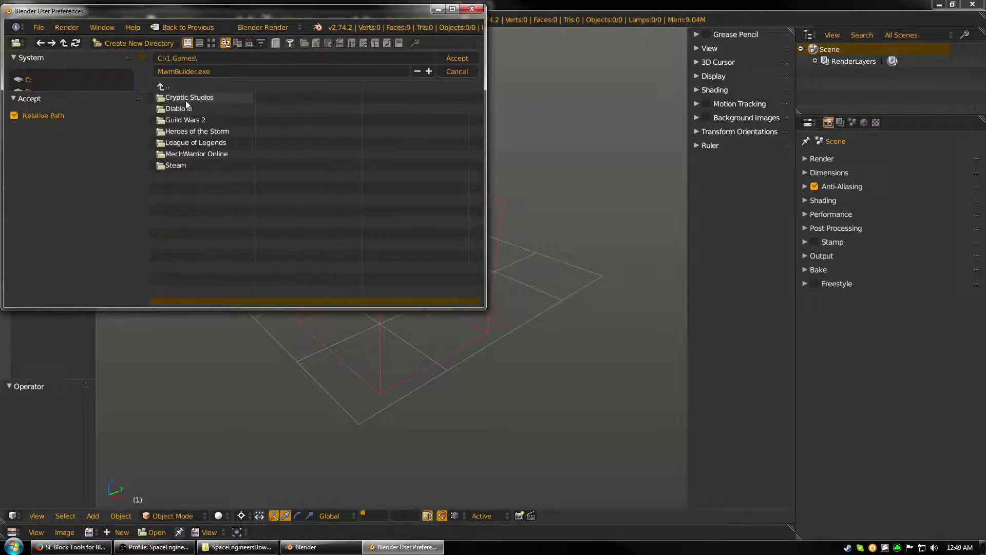
double_click(187, 164)
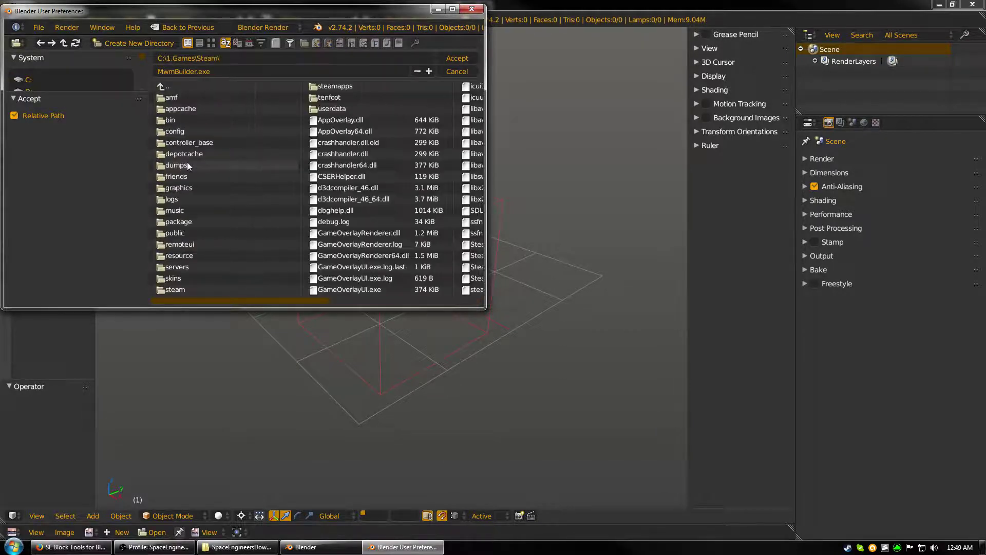
double_click(334, 87)
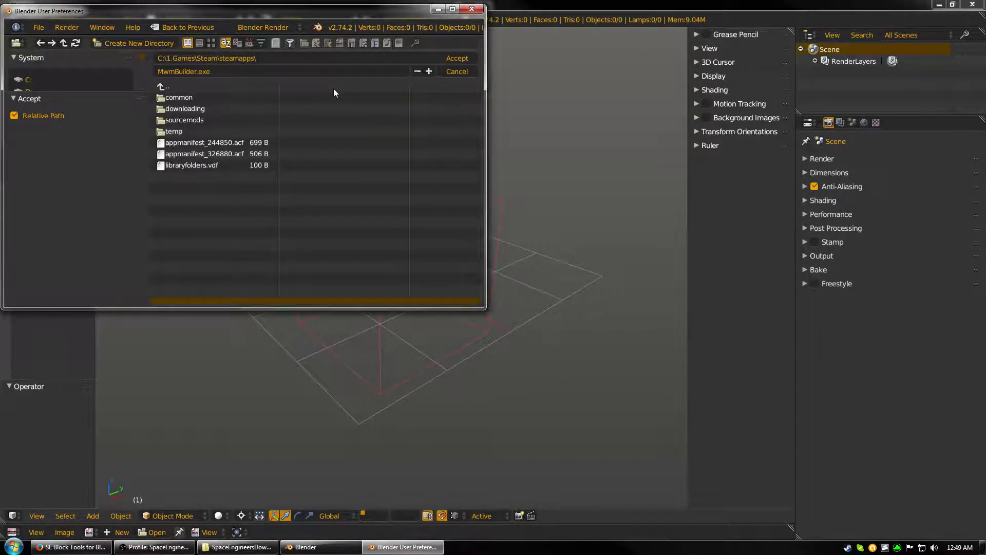
double_click(190, 98)
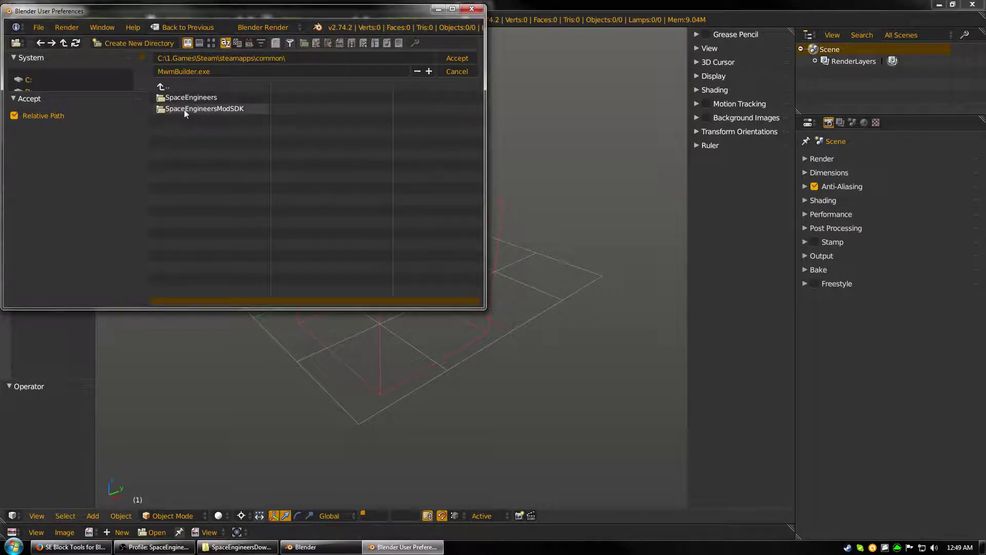
double_click(241, 110)
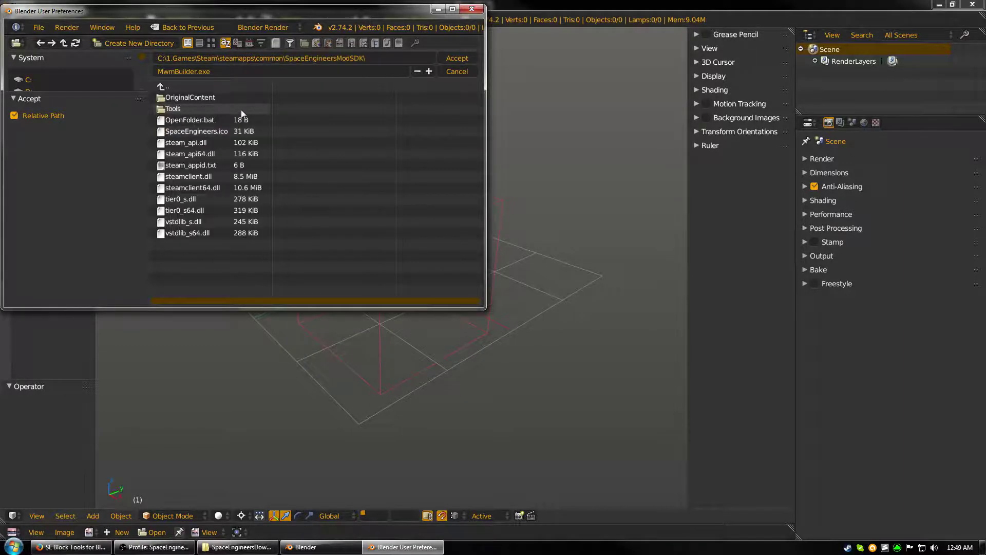
double_click(189, 109)
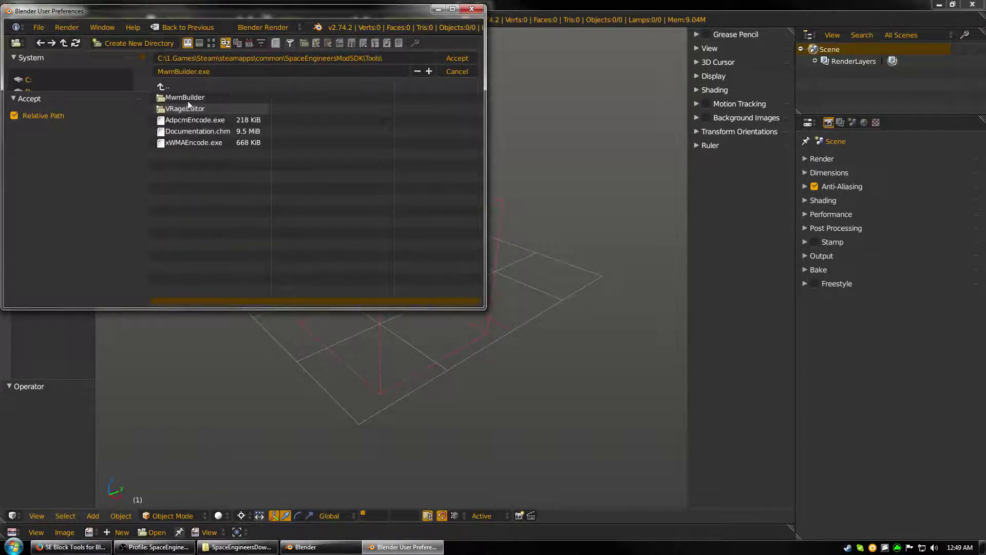
double_click(162, 87)
double_click(181, 110)
double_click(186, 97)
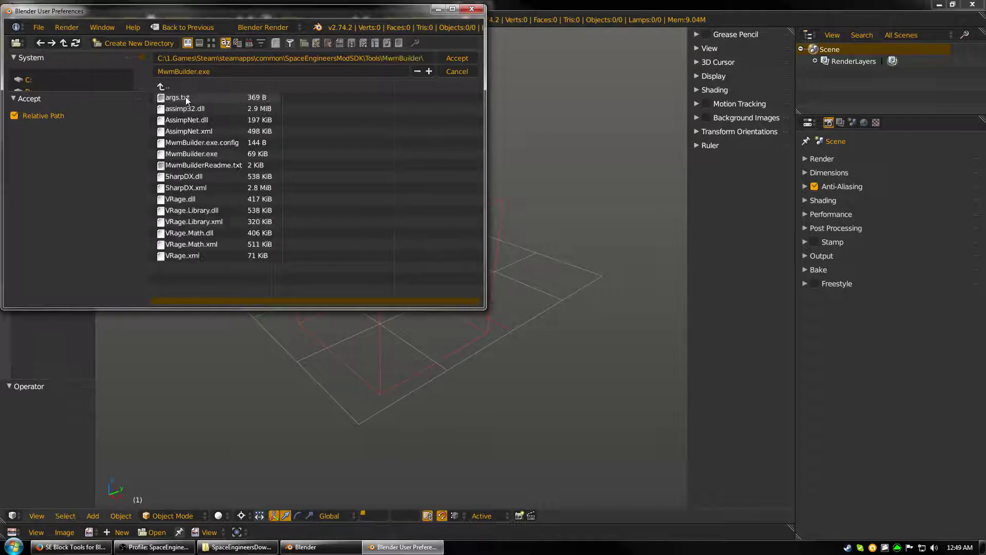
click(208, 153)
click(473, 59)
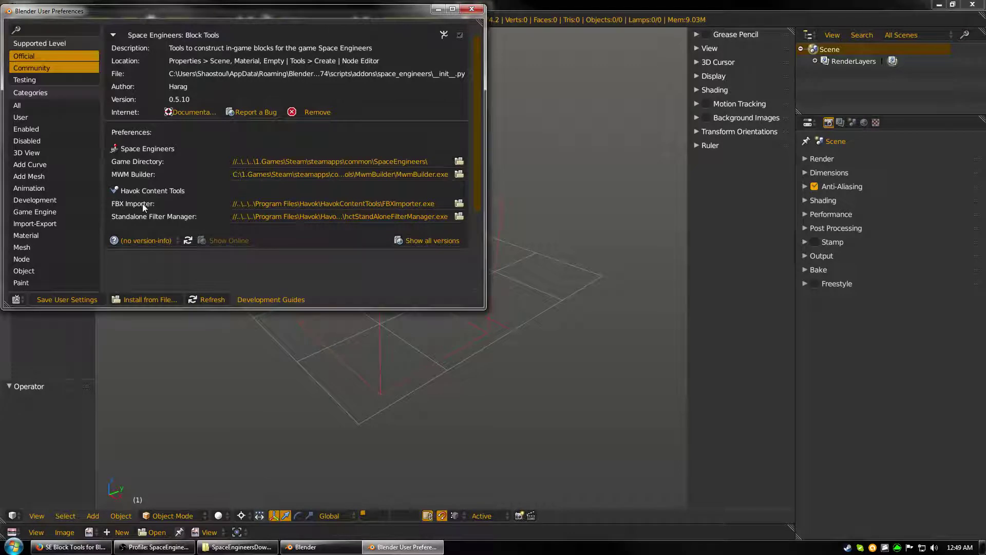
- Choose FBXImporter.exe in C:\Program Files\Havok\HavokContentTools for the FBX Importer path
click(458, 204)
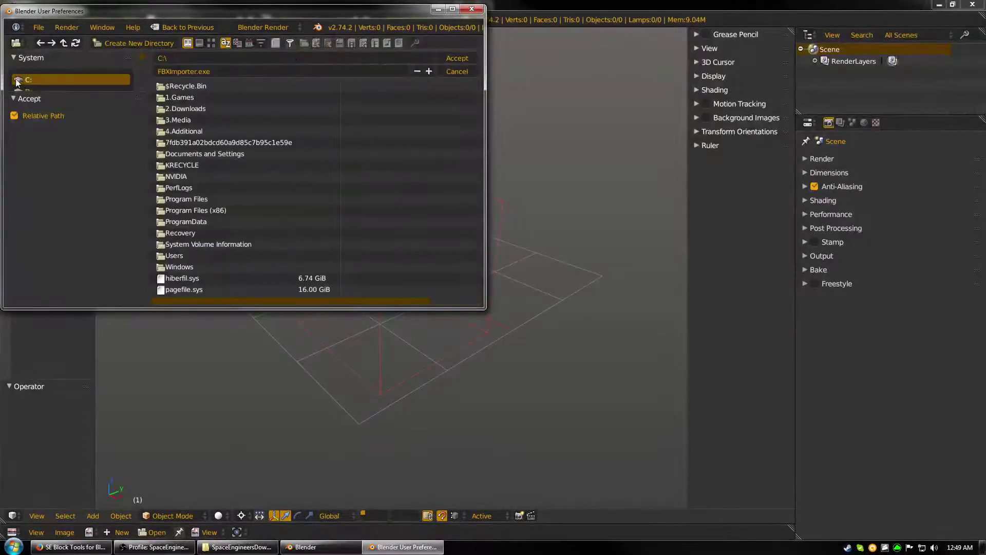
click(220, 200)
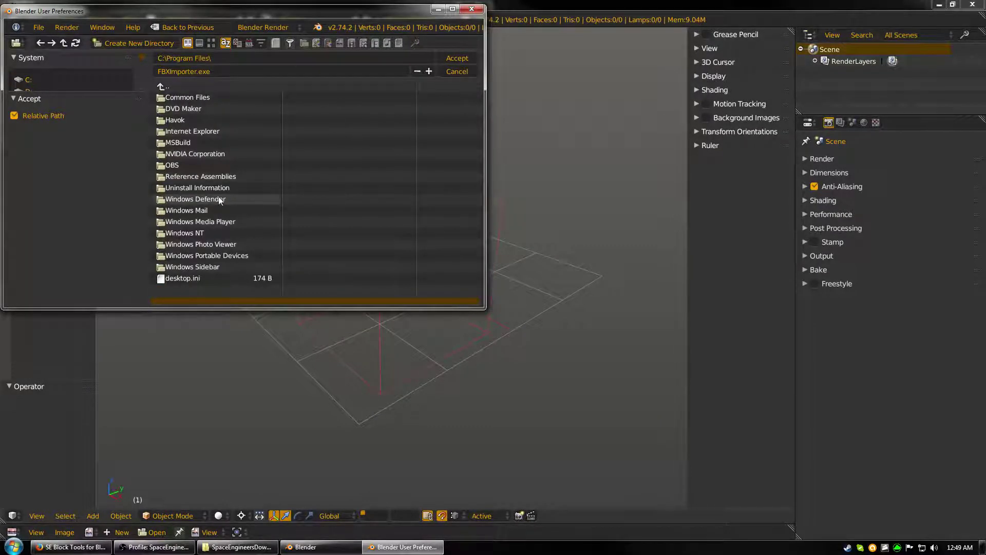
click(188, 119)
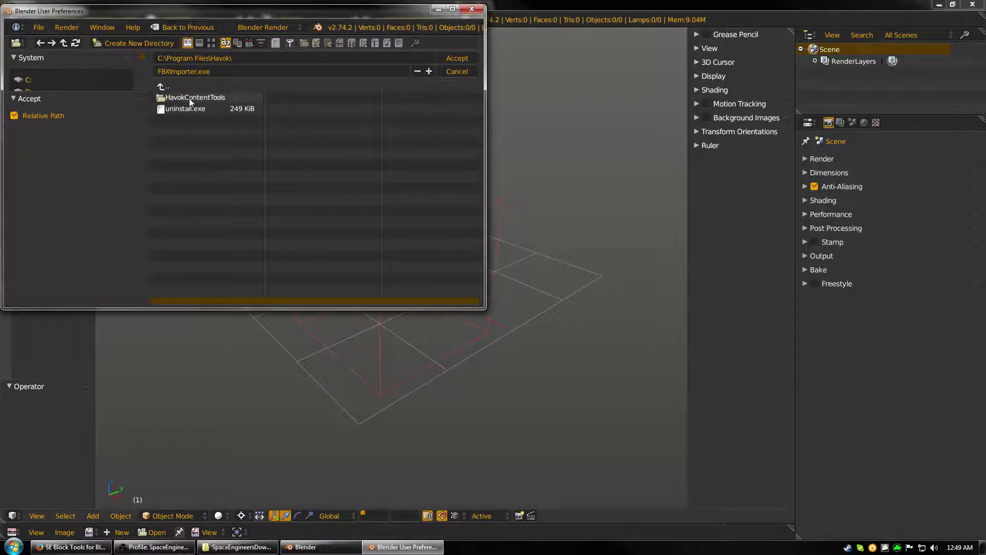
click(189, 98)
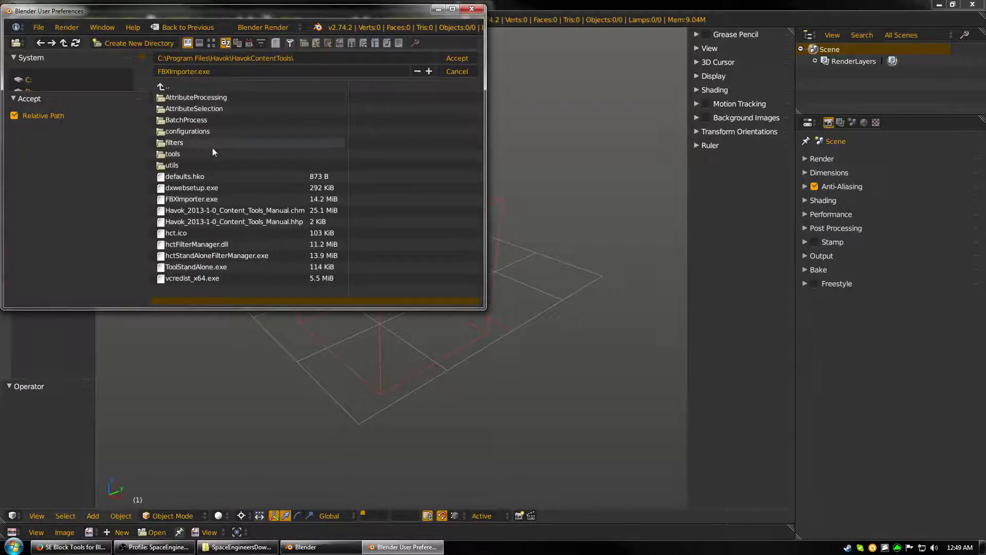
click(222, 198)
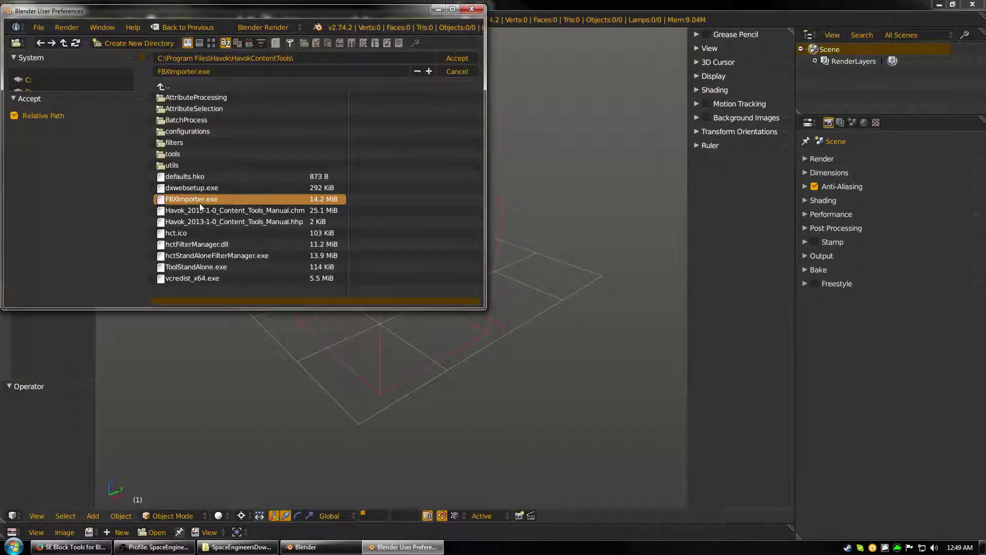
- Accept FBXImporter.exe, then set Standalone Filter Manager to C:\Program Files\Havok\HavokContentTools\hctStandAloneFilterManager.exe
click(454, 69)
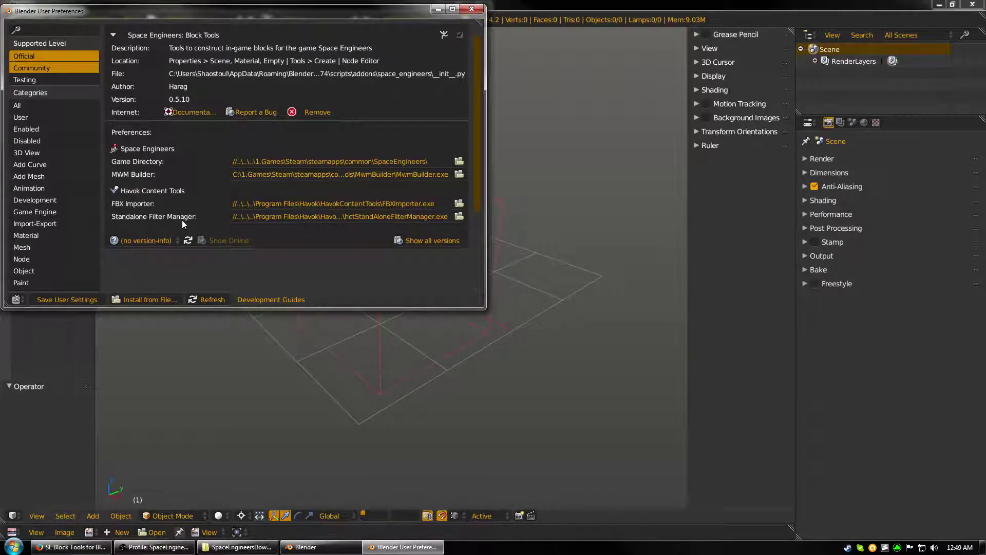
click(459, 216)
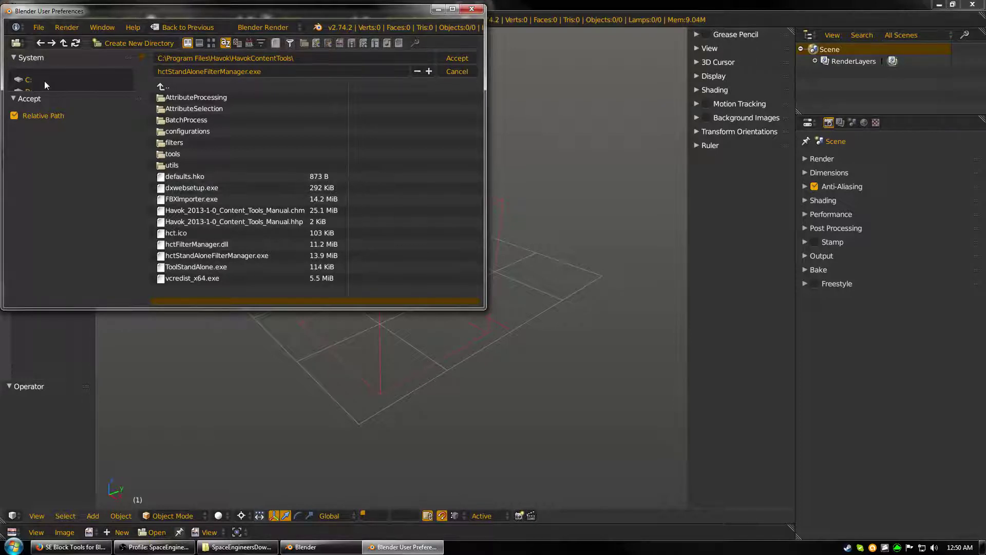
click(29, 80)
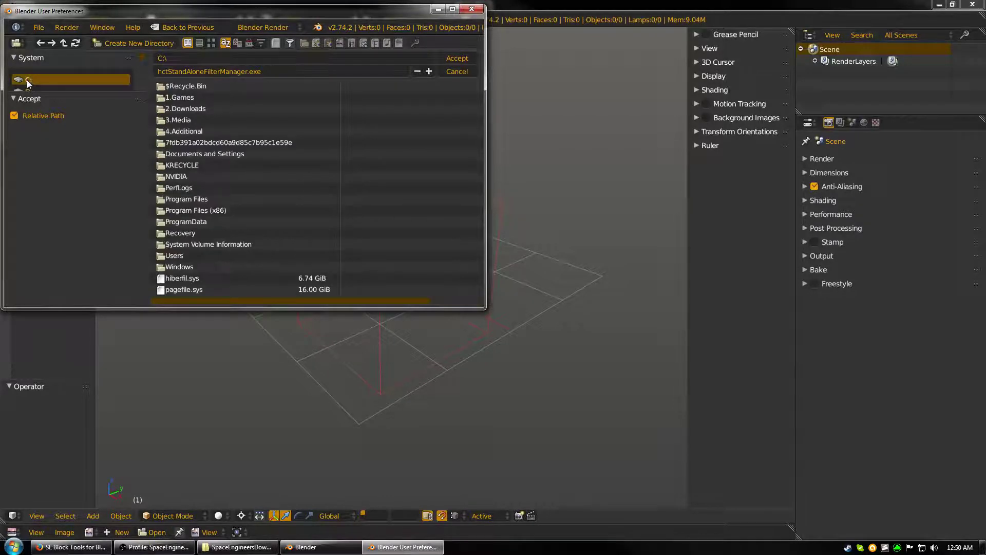
click(203, 201)
click(172, 121)
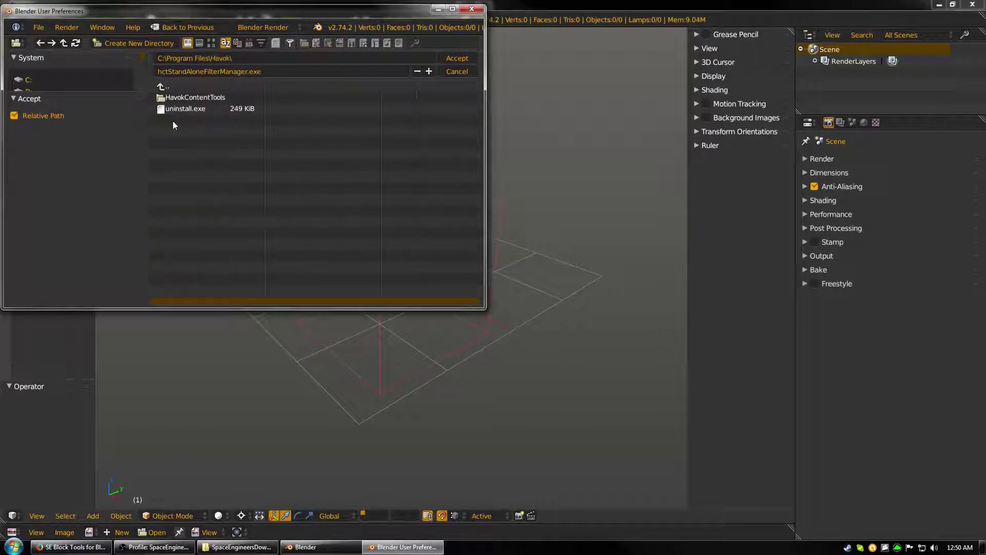
click(186, 97)
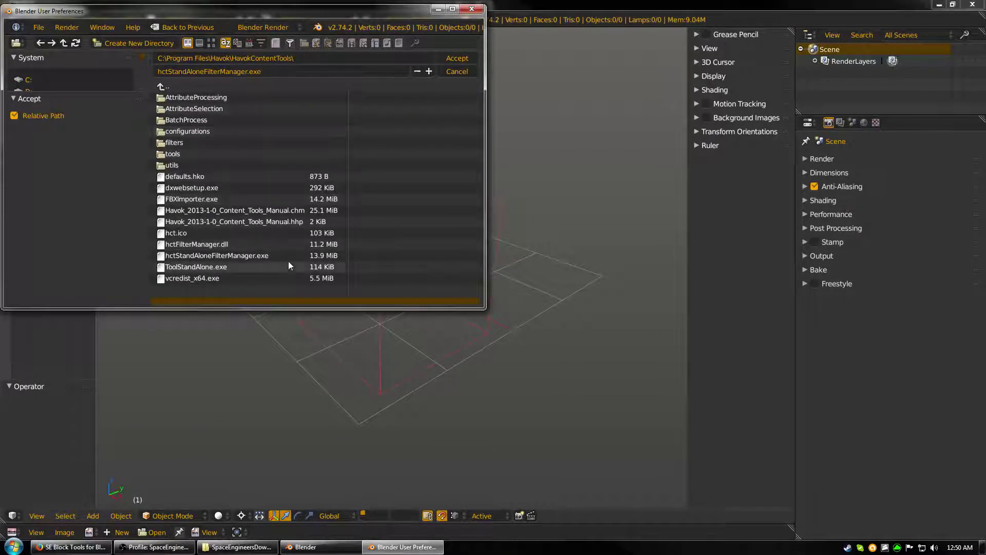
click(256, 255)
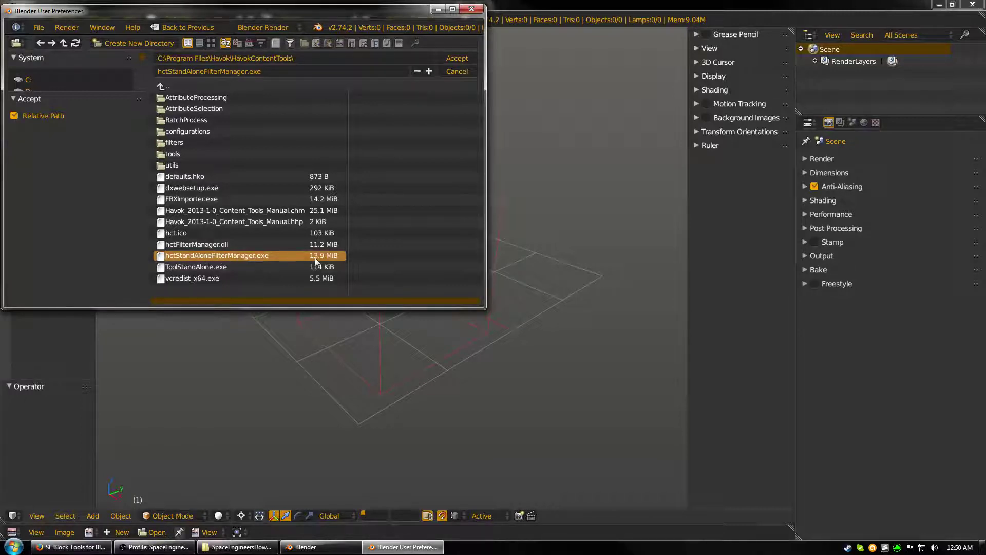
click(456, 73)
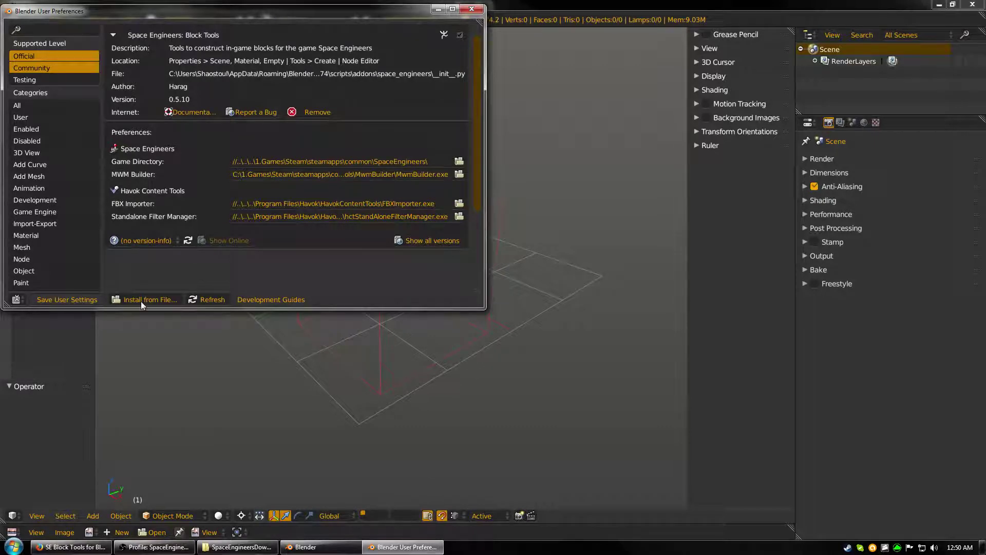
- Close User Preferences and switch the Scene properties' Space Engineers Block checkbox off and back on
click(471, 10)
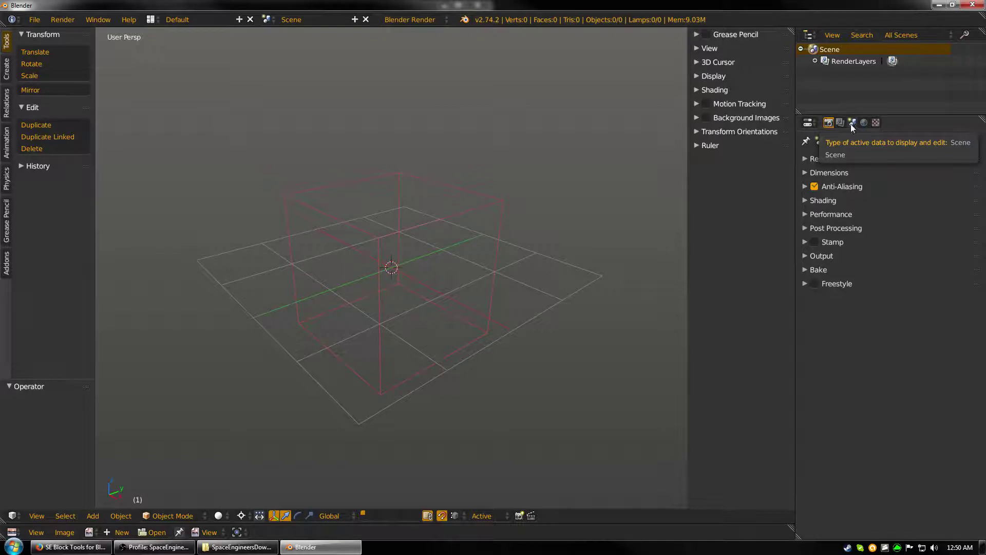
click(852, 124)
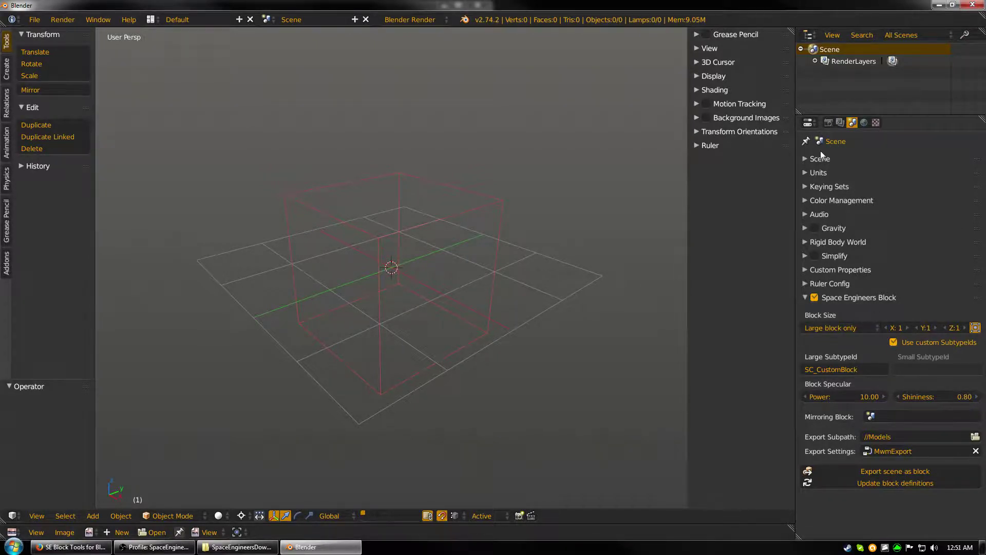
click(815, 297)
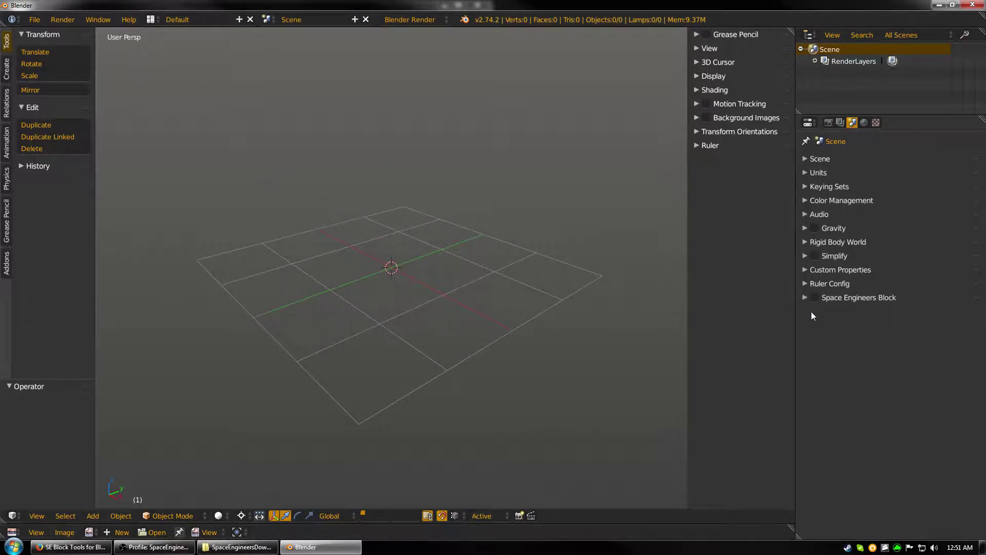
click(815, 298)
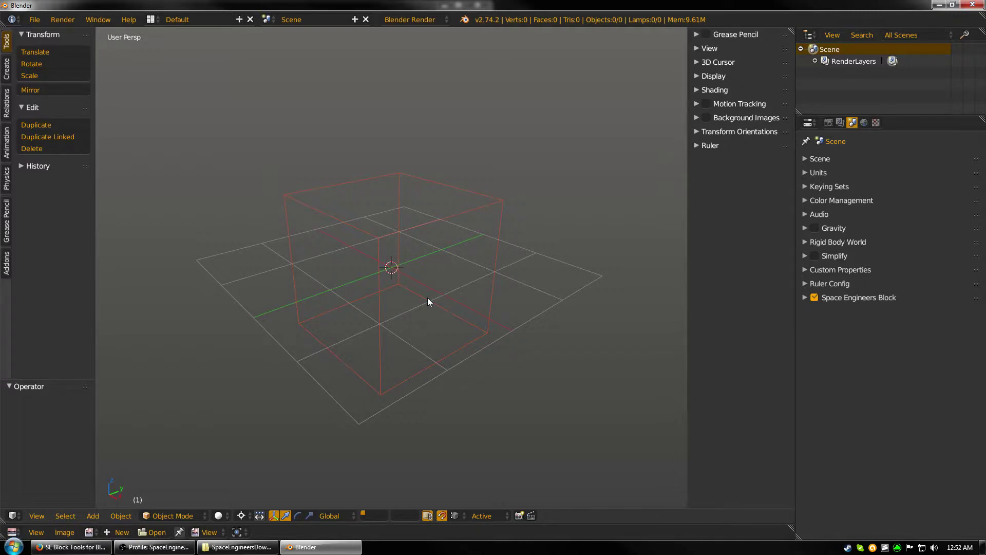
- Minimize the Blender and SpaceEngineersDownloads Explorer windows to reveal the desktop
click(940, 5)
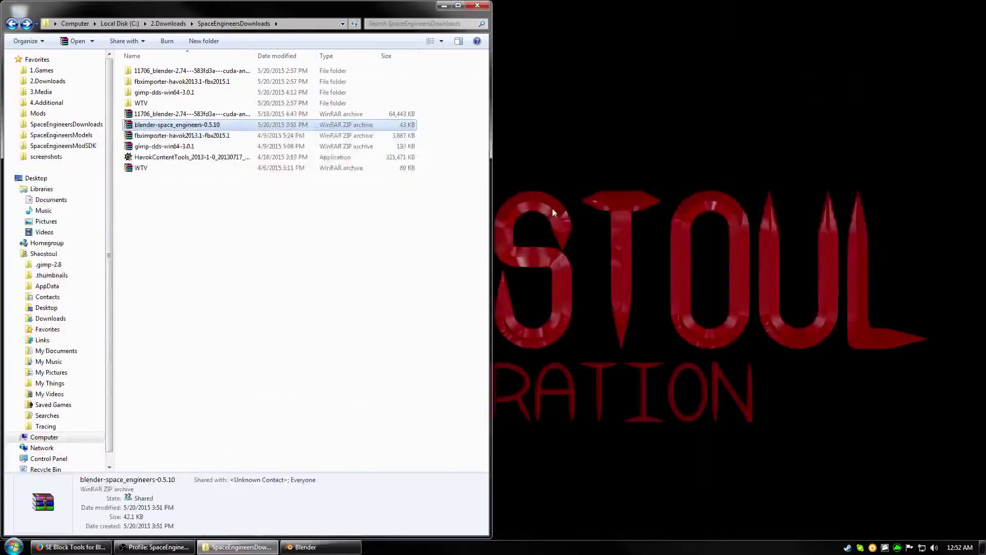
click(443, 5)
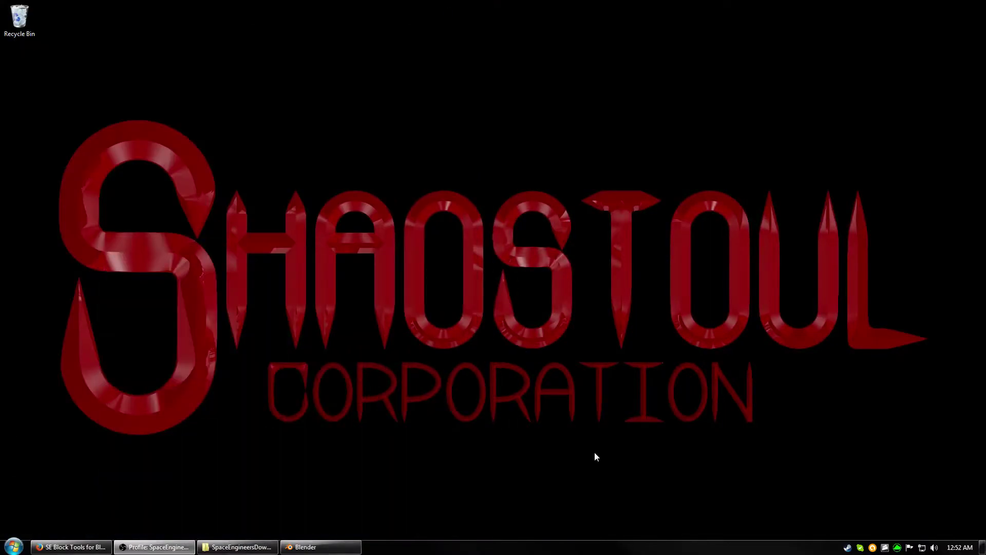